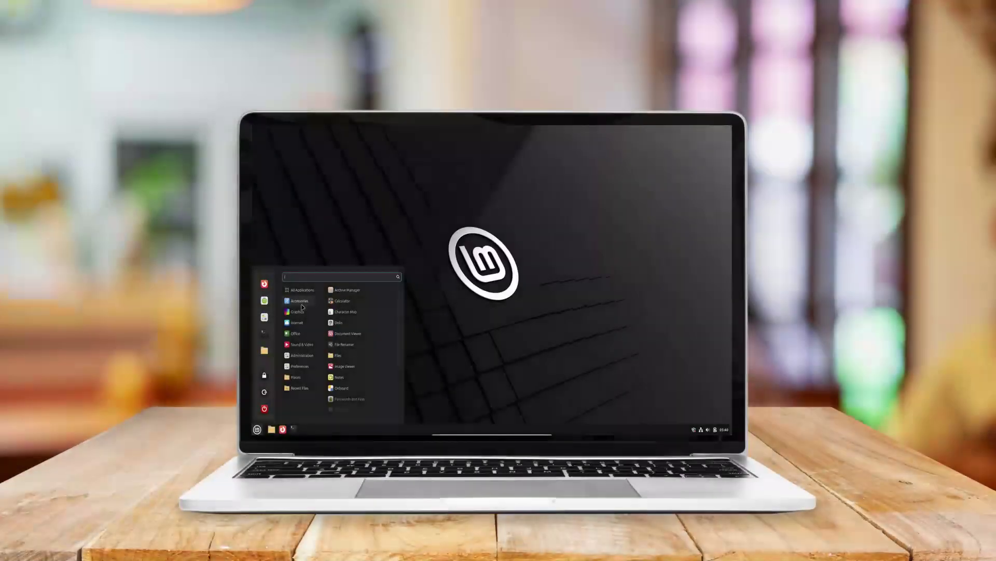
Keep the main menu applet in the panel by declining its removal
mouse_move(300, 366)
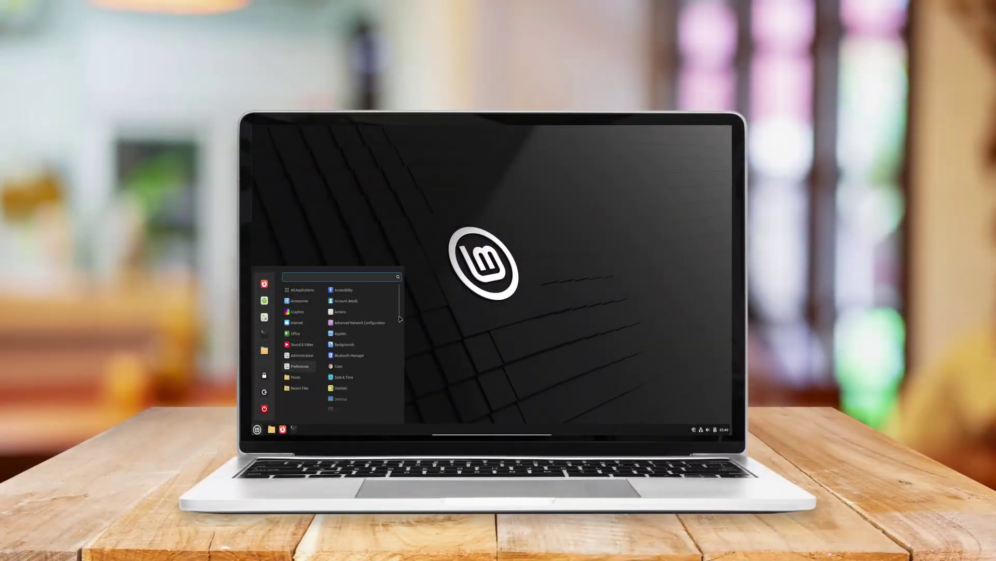
scroll(400, 319, down, 2)
click(257, 429)
right_click(257, 429)
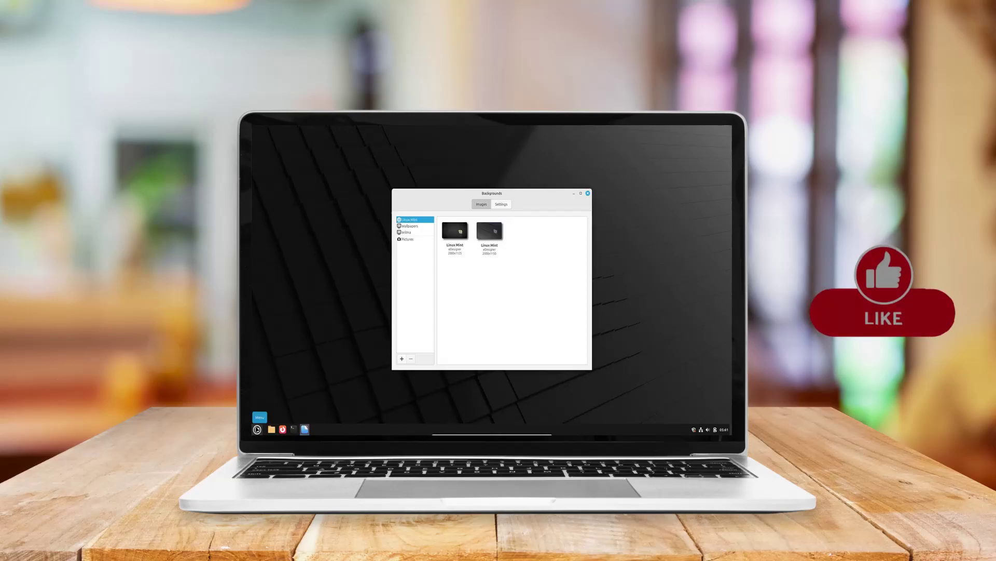
right_click(257, 429)
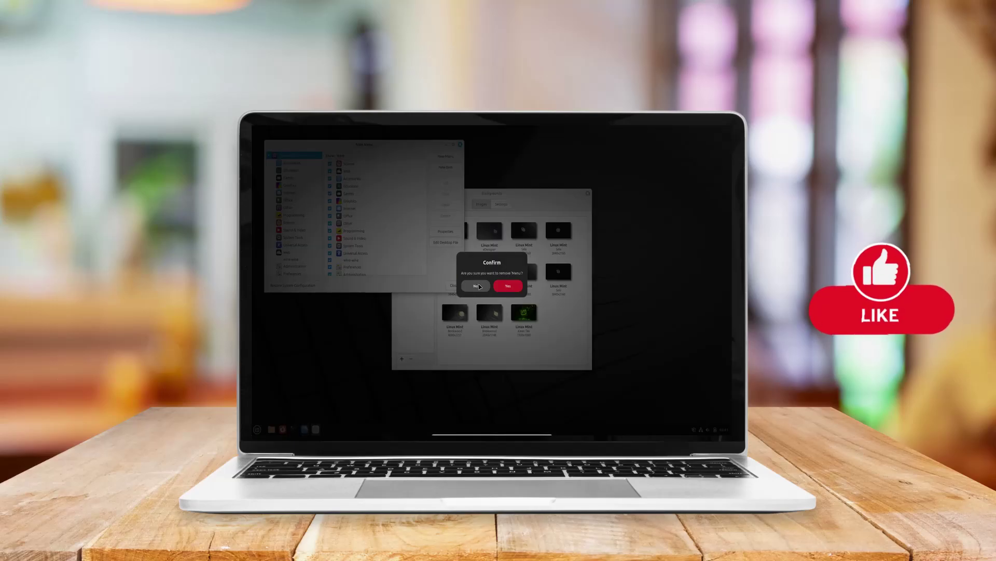
click(476, 286)
Open Update Manager and the Applets manager, then show the Wallpapers background collection
click(707, 430)
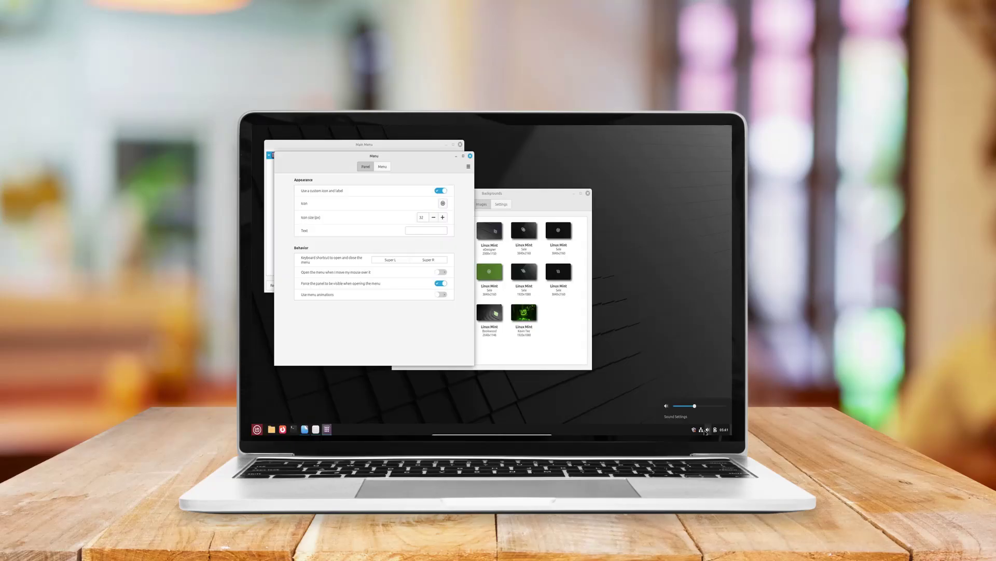
click(706, 432)
click(694, 429)
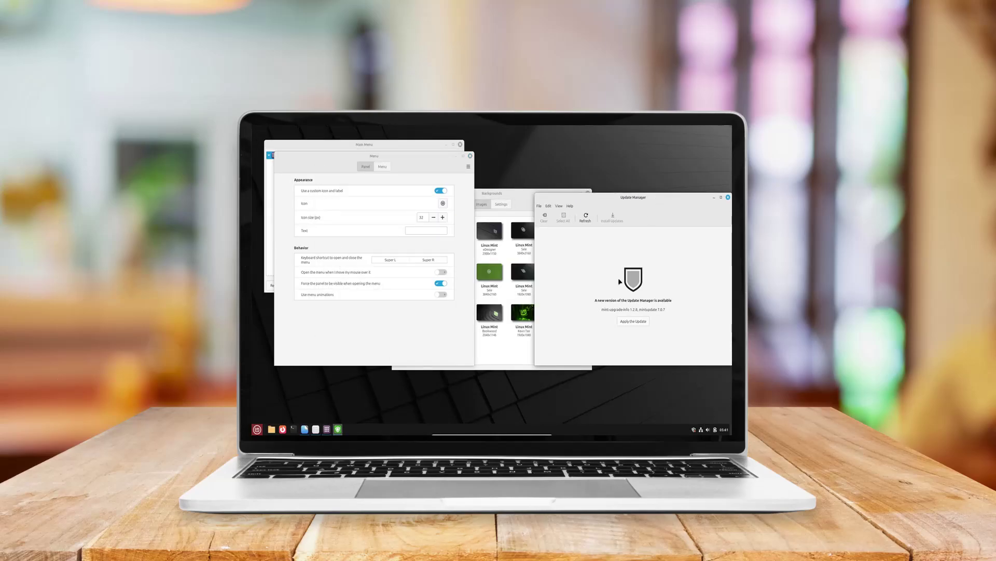
right_click(551, 429)
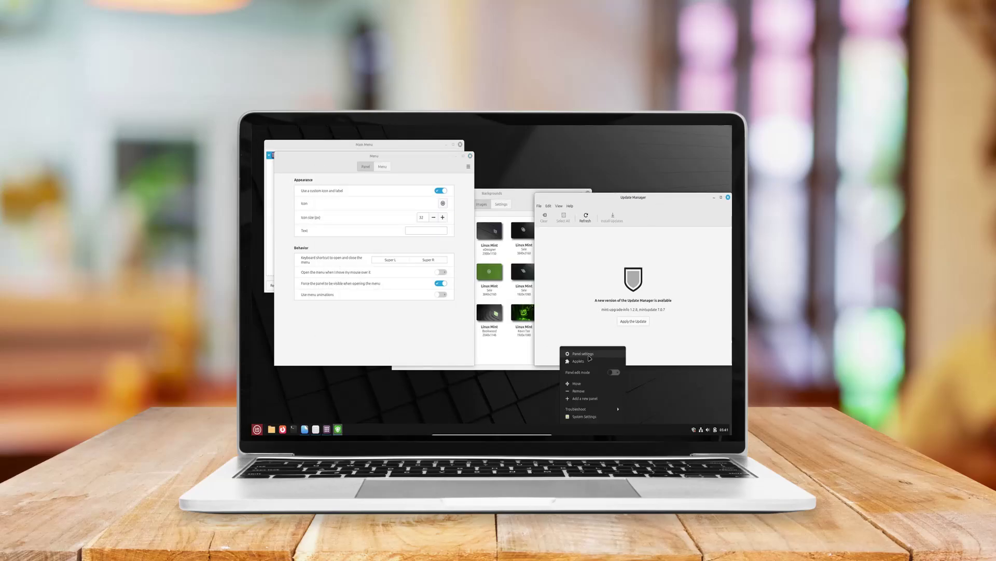
click(567, 361)
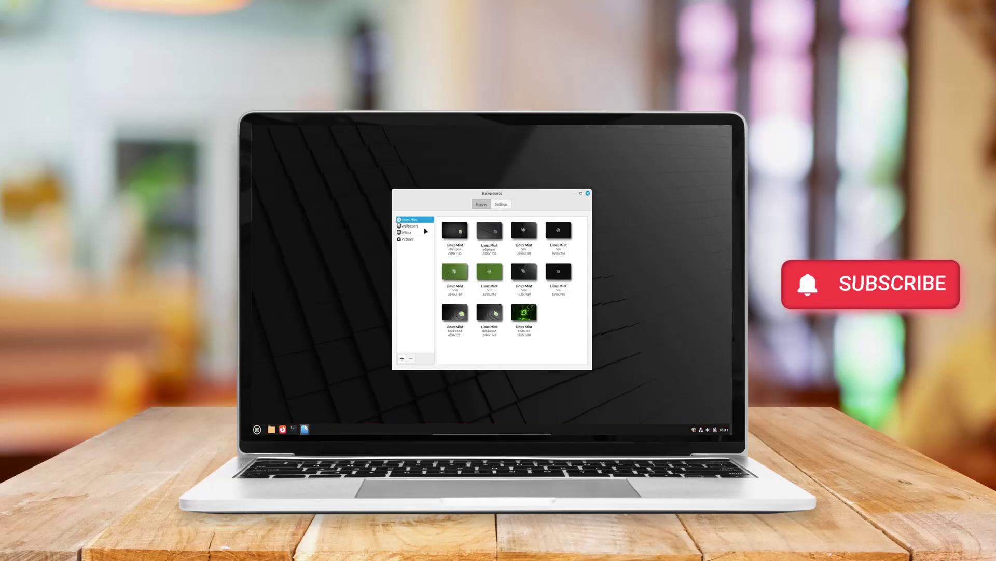
click(411, 226)
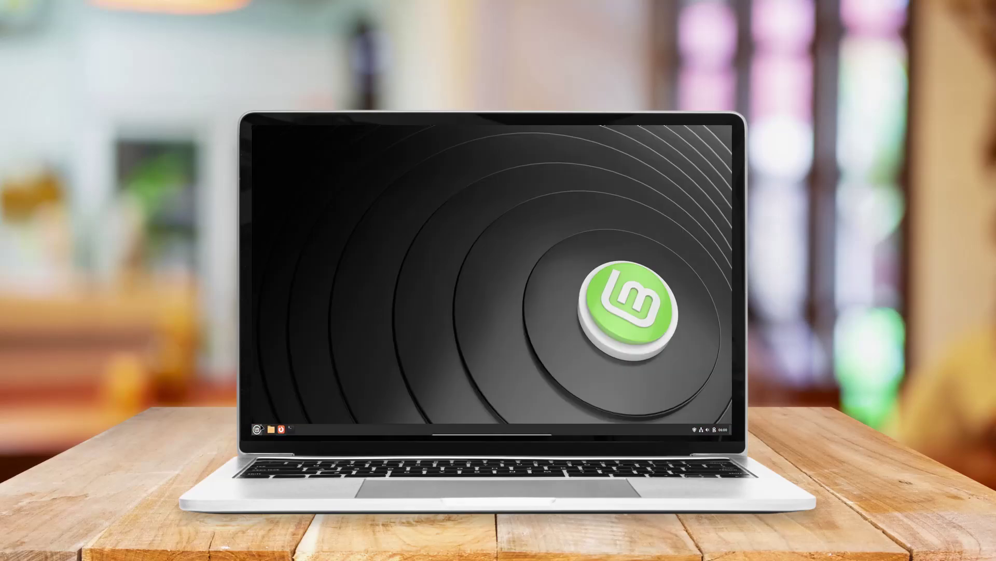
Launch System Settings from the Mint menu's Preferences category
click(257, 429)
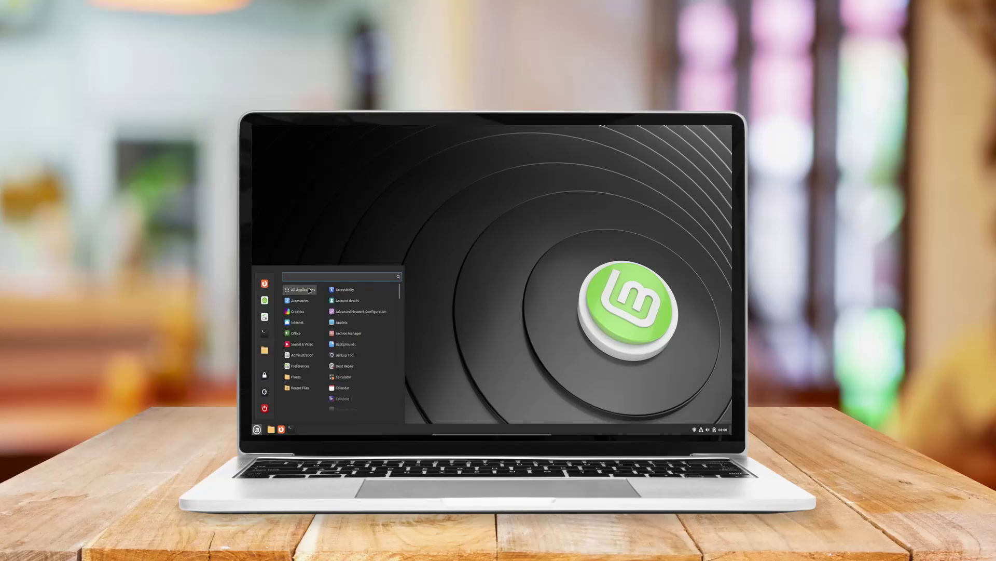
mouse_move(302, 315)
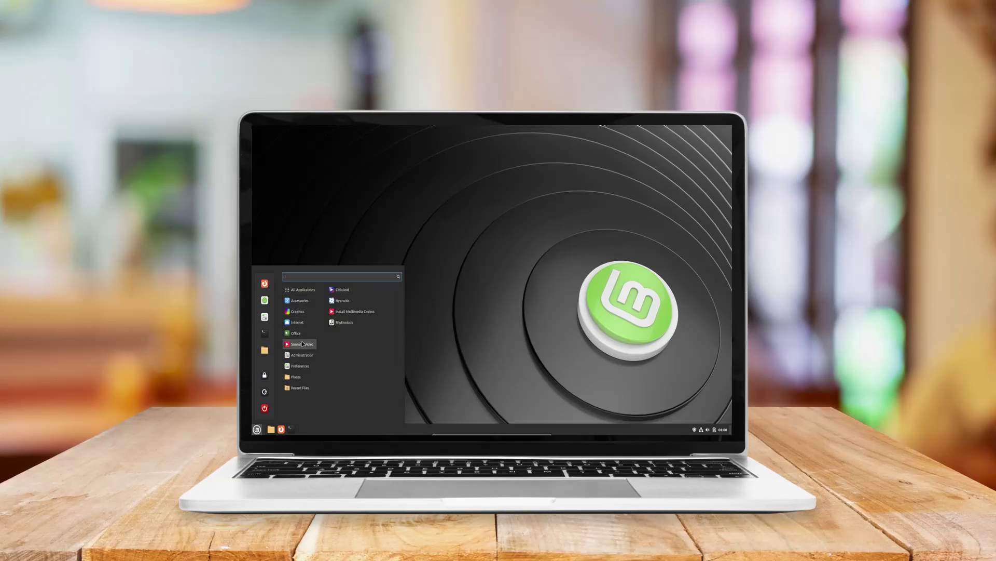
mouse_move(302, 356)
key(Down)
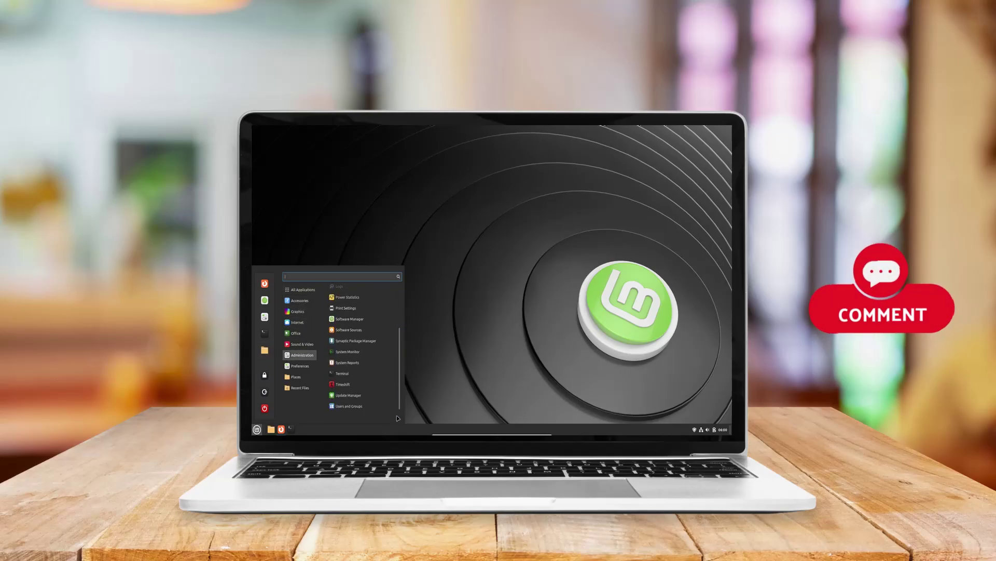
scroll(402, 320, down, 3)
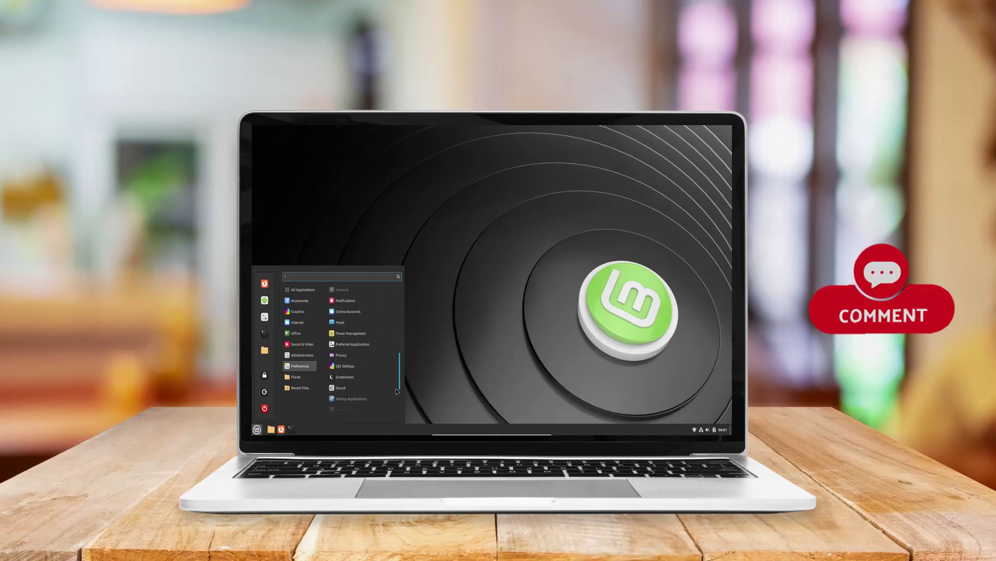
click(265, 317)
Check the calendar and volume applets, then scroll System Settings to Hardware and Administration
click(721, 430)
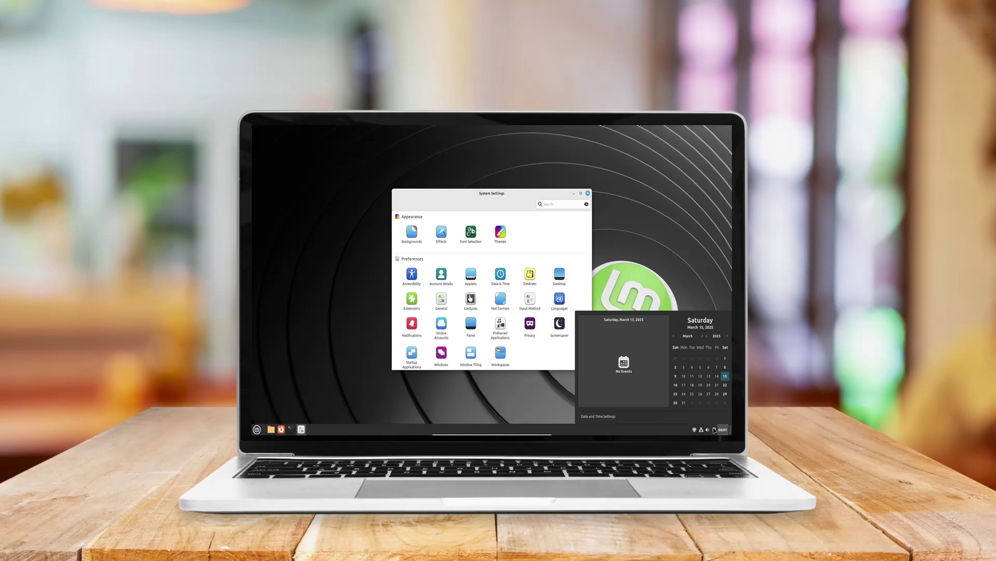
click(716, 429)
click(714, 430)
click(714, 429)
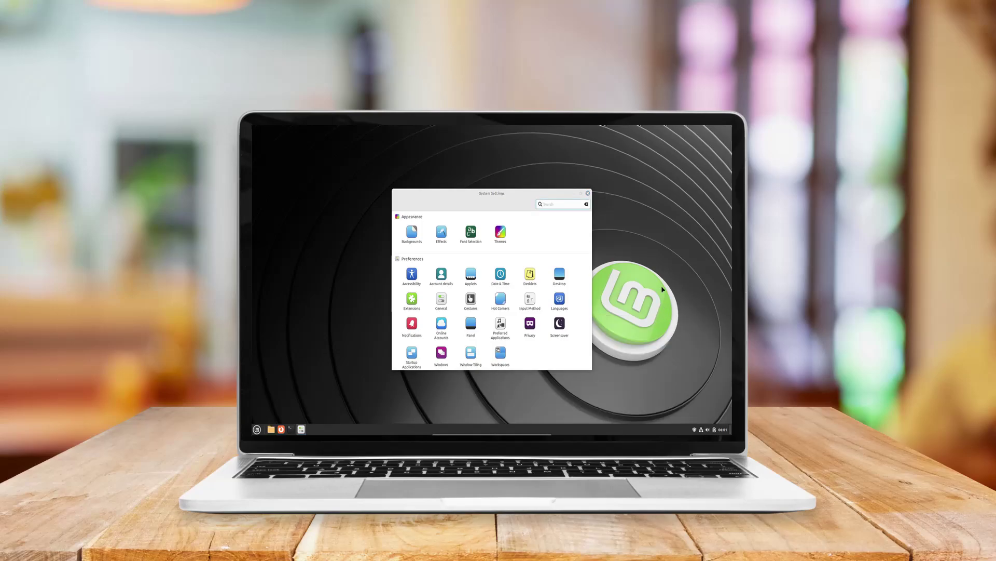
scroll(590, 236, down, 4)
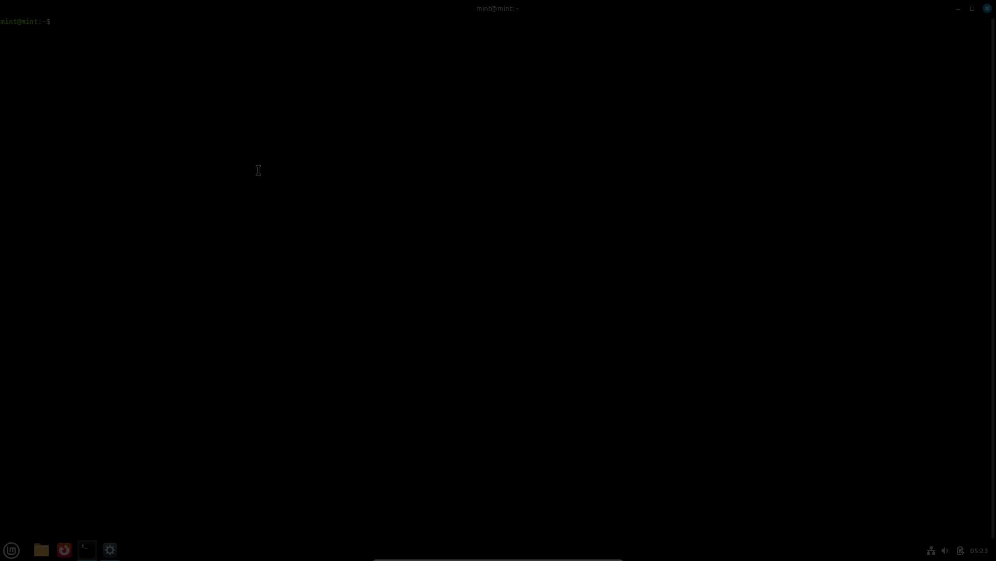
Run neofetch, highlight the 'Ubuntu 24.04 noble' base, and open System Info
text(ne)
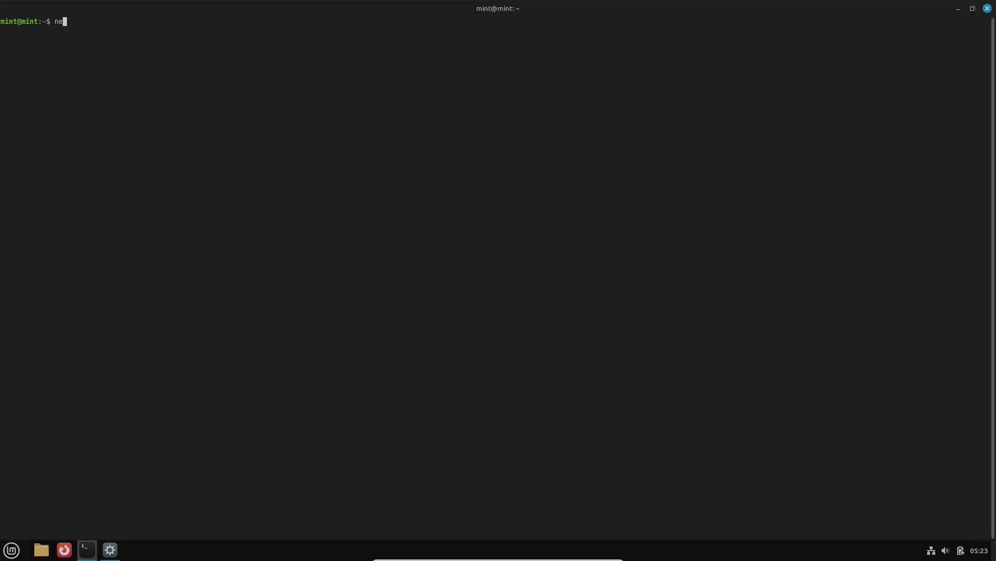
text(ofetch)
key(Return)
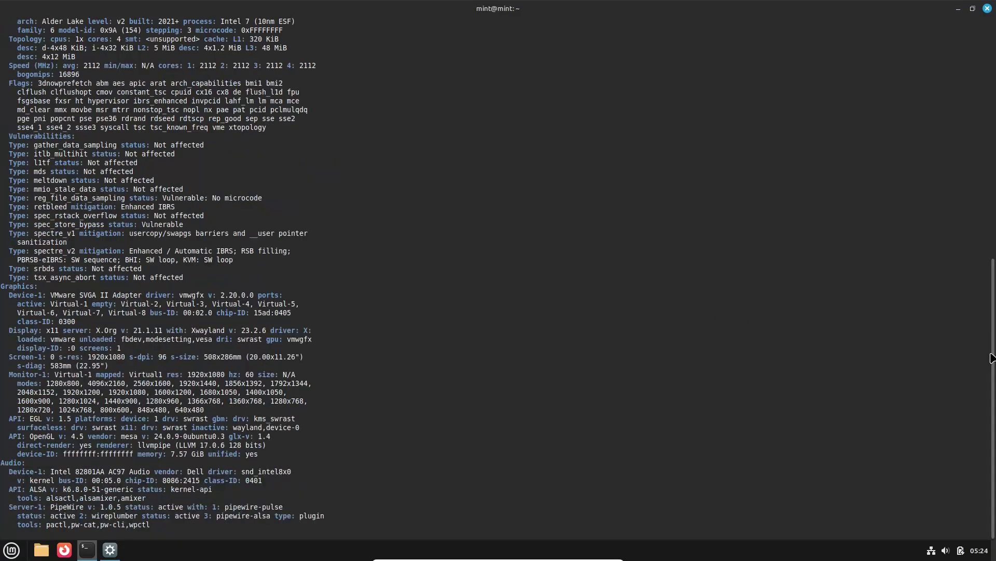
scroll(935, 334, up, 15)
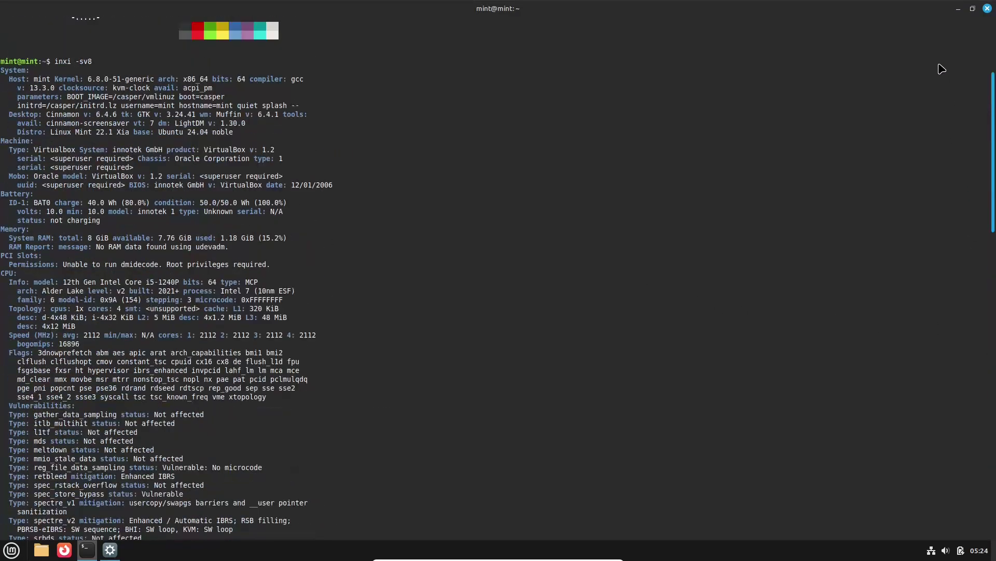
mouse_move(134, 304)
mouse_down()
mouse_move(249, 296)
mouse_move(250, 325)
mouse_move(229, 306)
mouse_move(140, 306)
mouse_up()
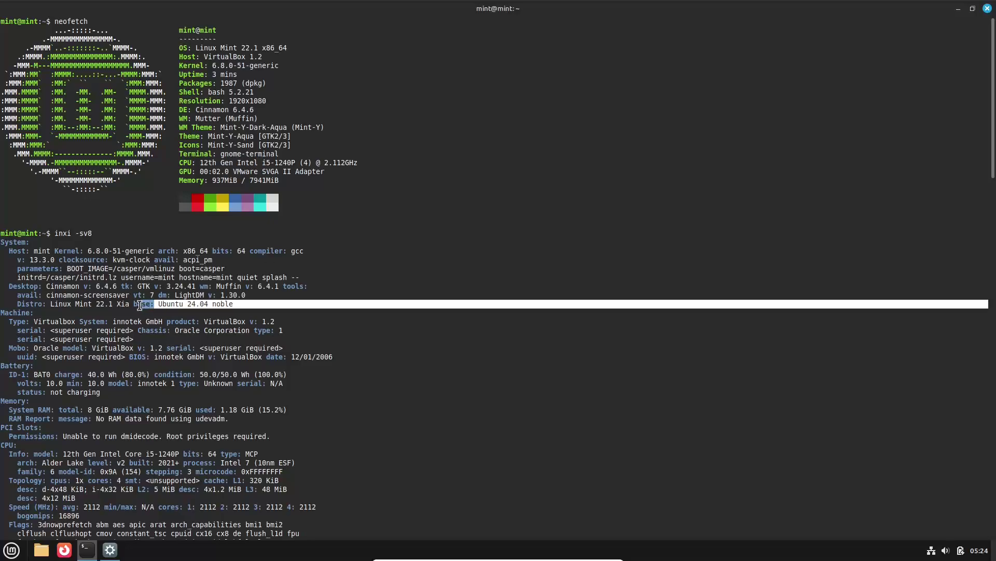
click(111, 549)
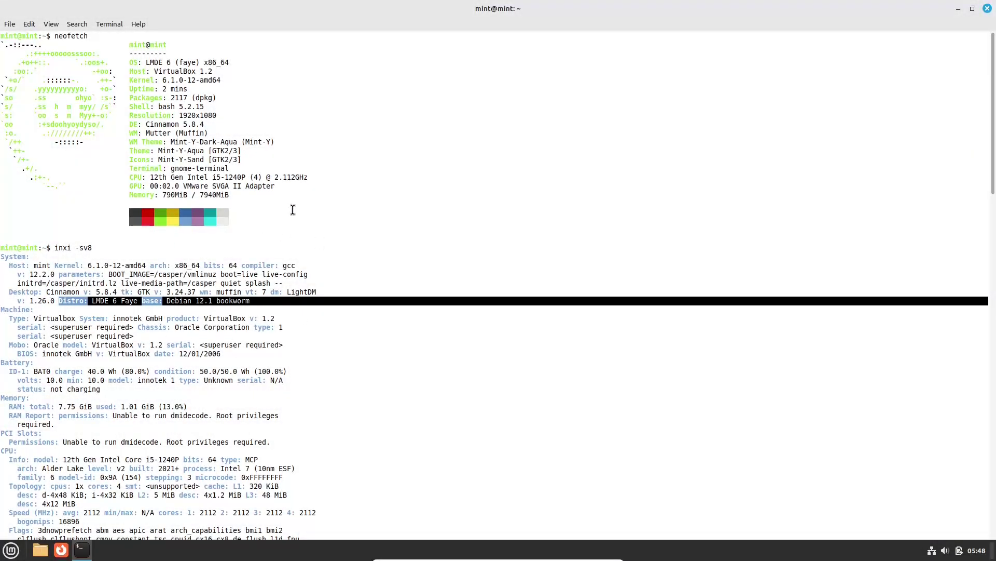
Highlight the LMDE 6 Faye OS line and Debian 12.1 bookworm base, showing System Info
drag(236, 67, 145, 61)
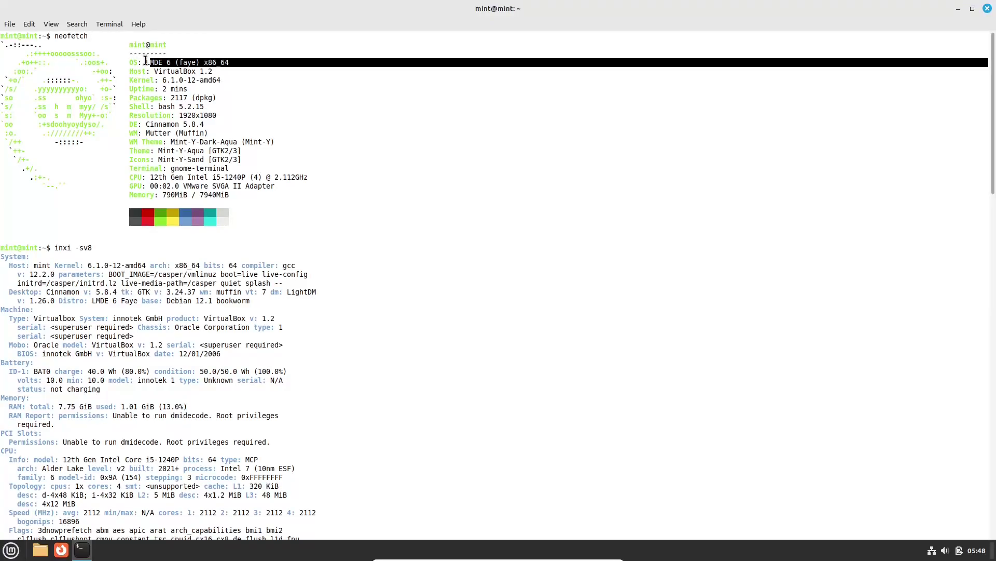
click(10, 550)
text(i)
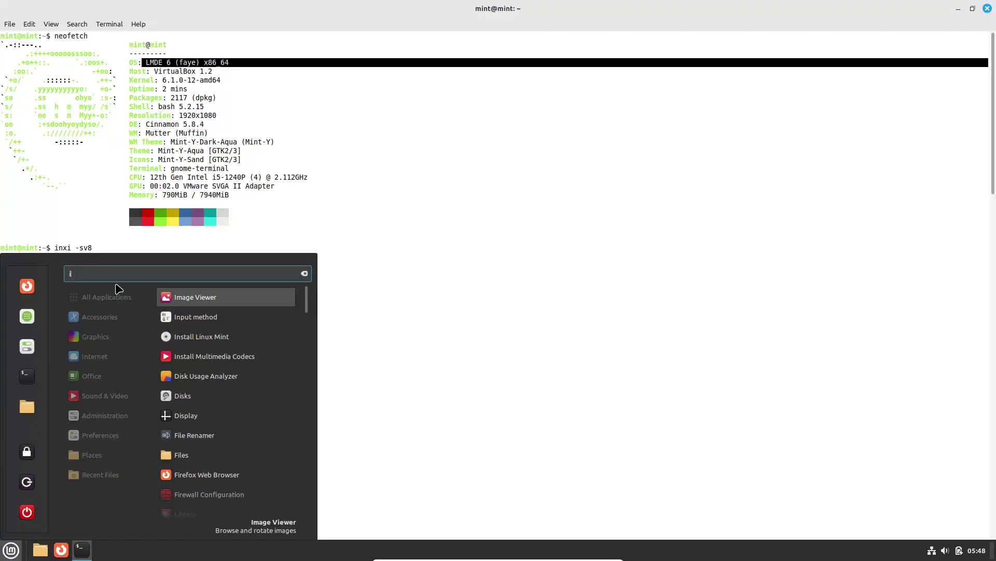
text(nfo)
click(205, 297)
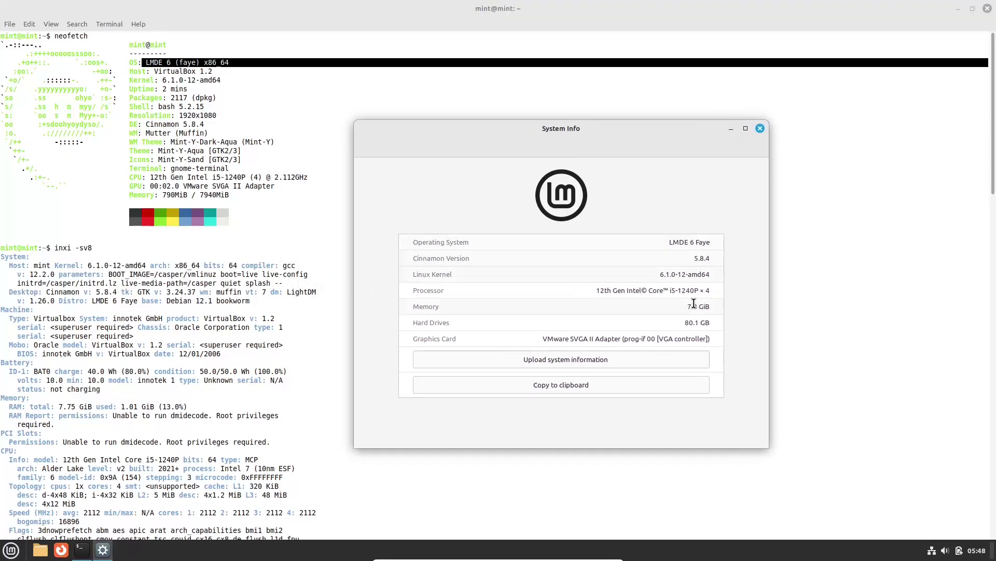
drag(60, 303, 256, 301)
click(103, 550)
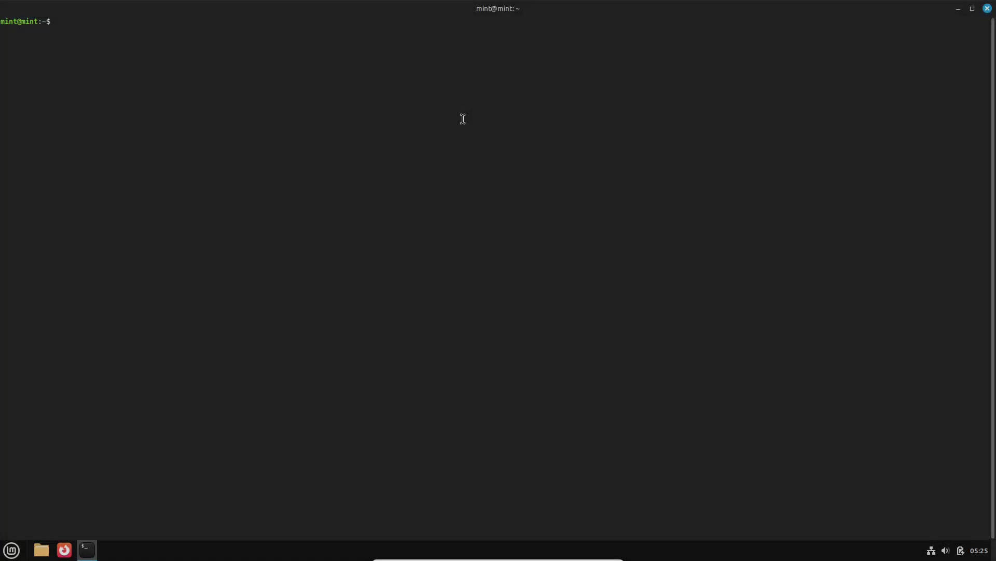
Print kernel details with uname -a and uname -r, then run neofetch and select its Kernel line
text(ame -)
key(Return)
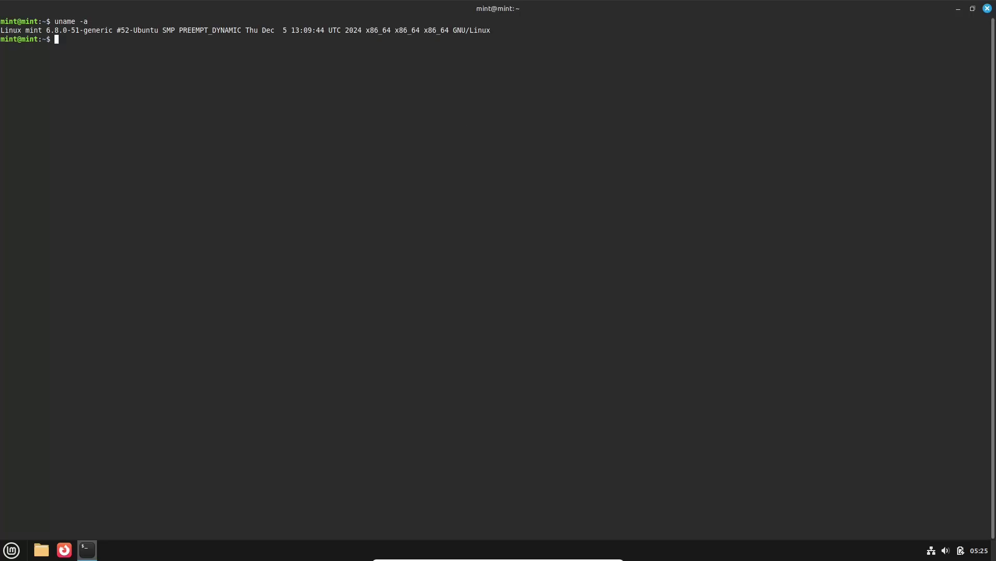
text(uname -r)
key(Return)
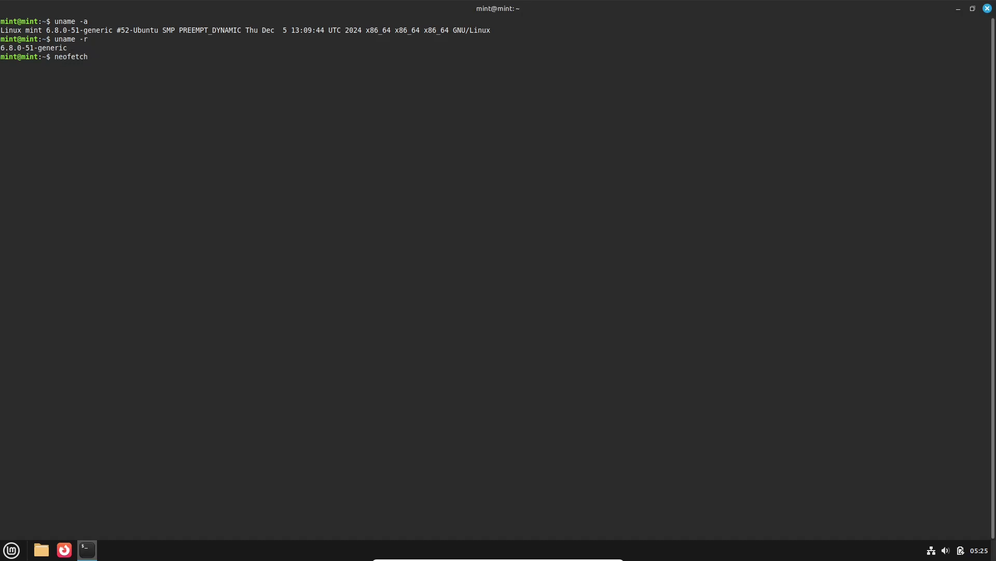
text(neofetch)
key(Return)
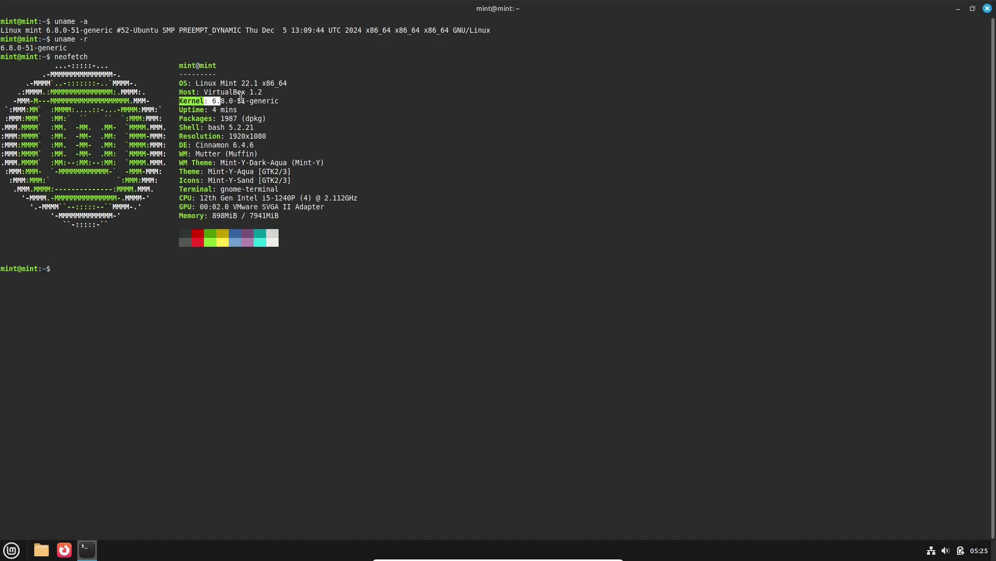
drag(241, 97, 284, 97)
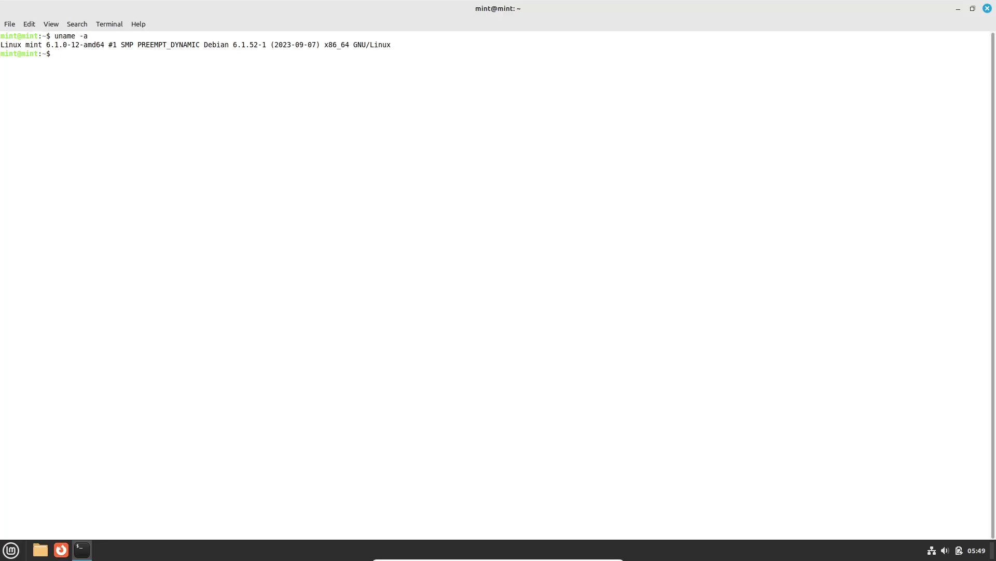
Run uname -r and neofetch on LMDE, and select the kernel release values
text(uname -r)
key(Return)
text(neofetch)
key(Return)
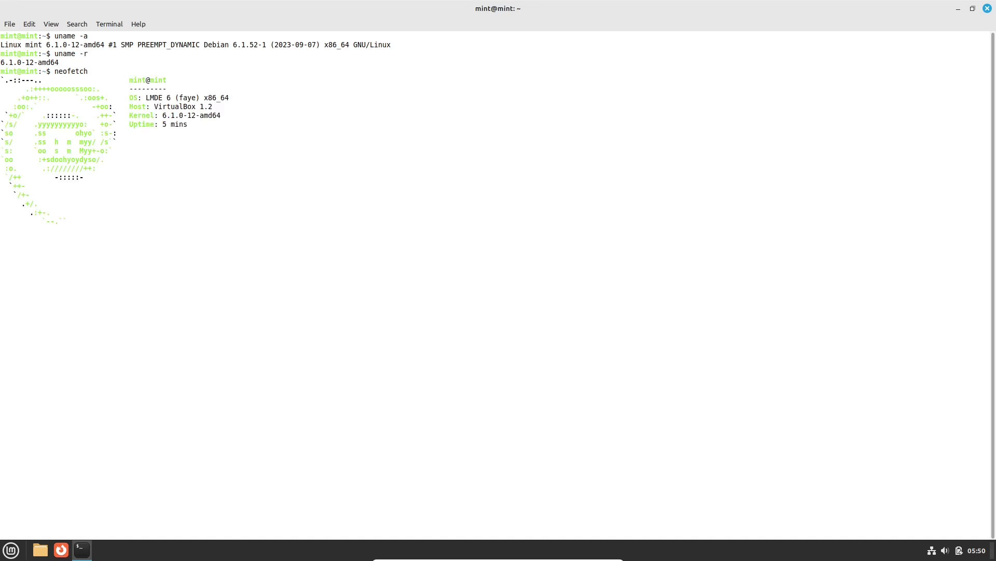
drag(224, 116, 130, 112)
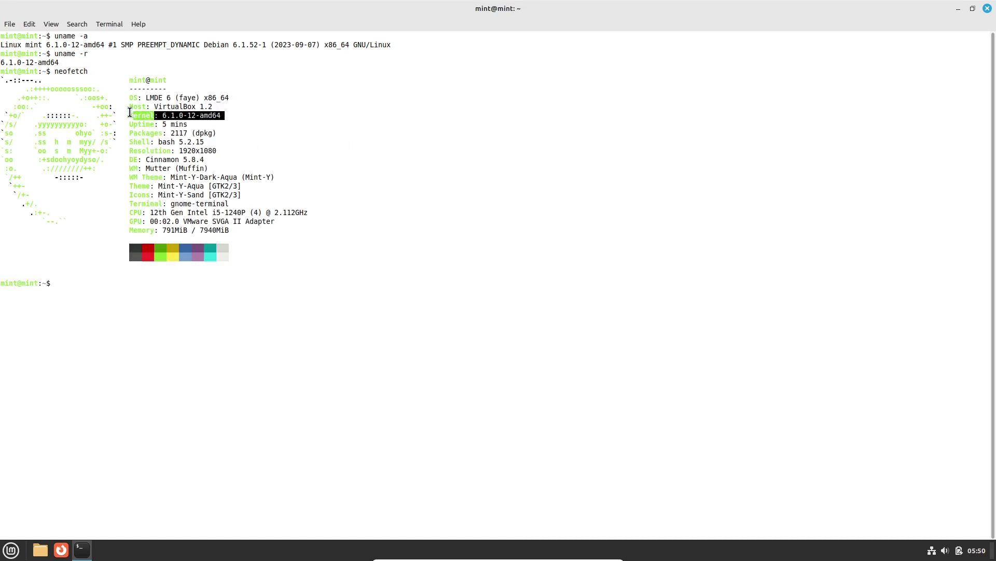
mouse_move(1, 45)
mouse_down()
mouse_move(80, 56)
mouse_move(1, 62)
mouse_up()
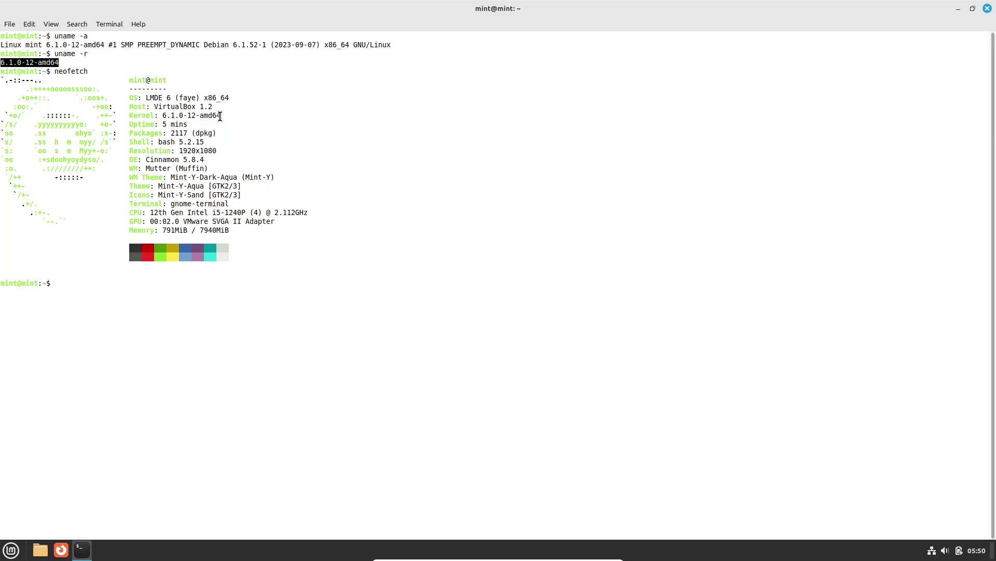
drag(220, 116, 155, 113)
Launch System Info via an 'info' menu search and select its Linux Kernel value
click(11, 552)
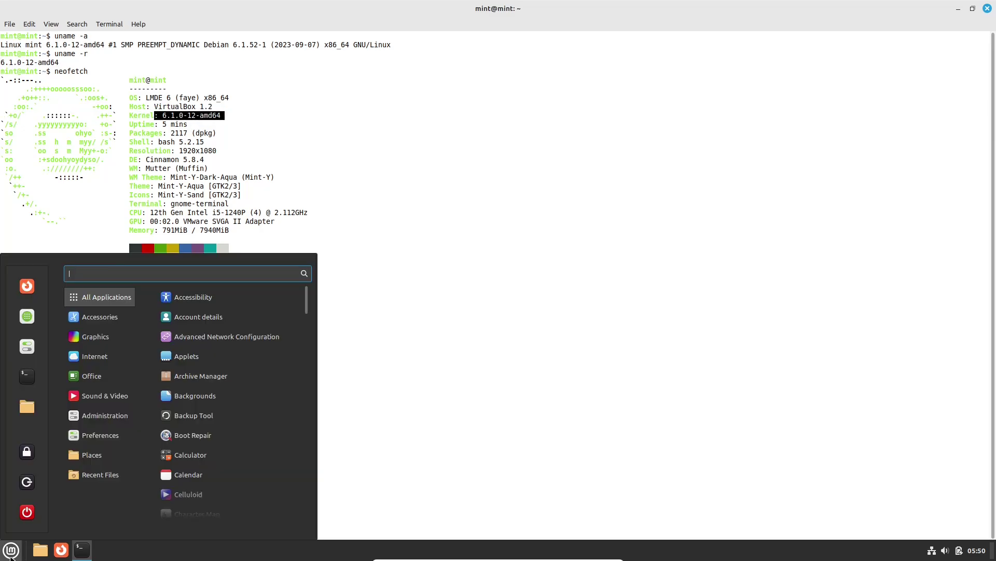
text(info)
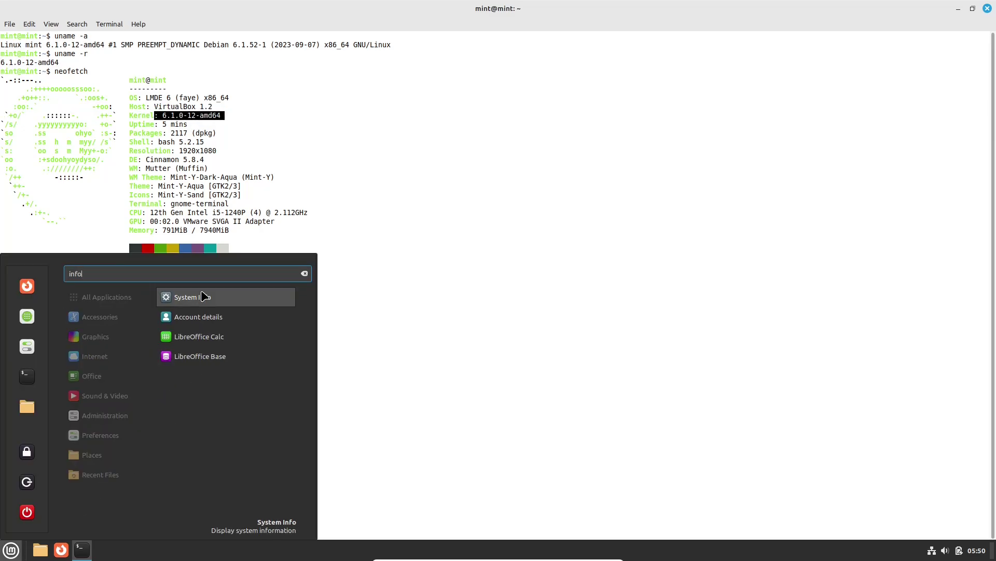
click(203, 296)
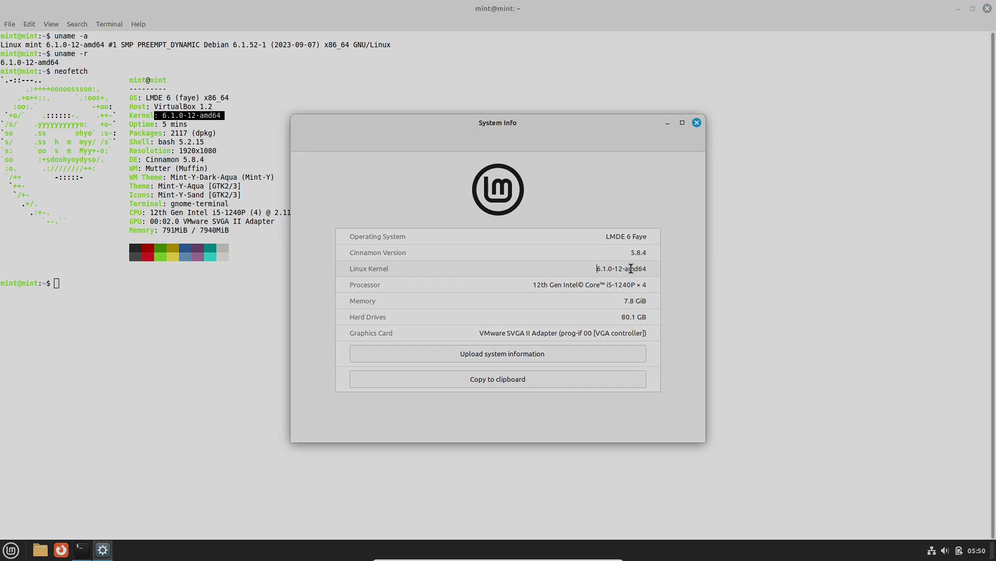
drag(596, 267, 673, 269)
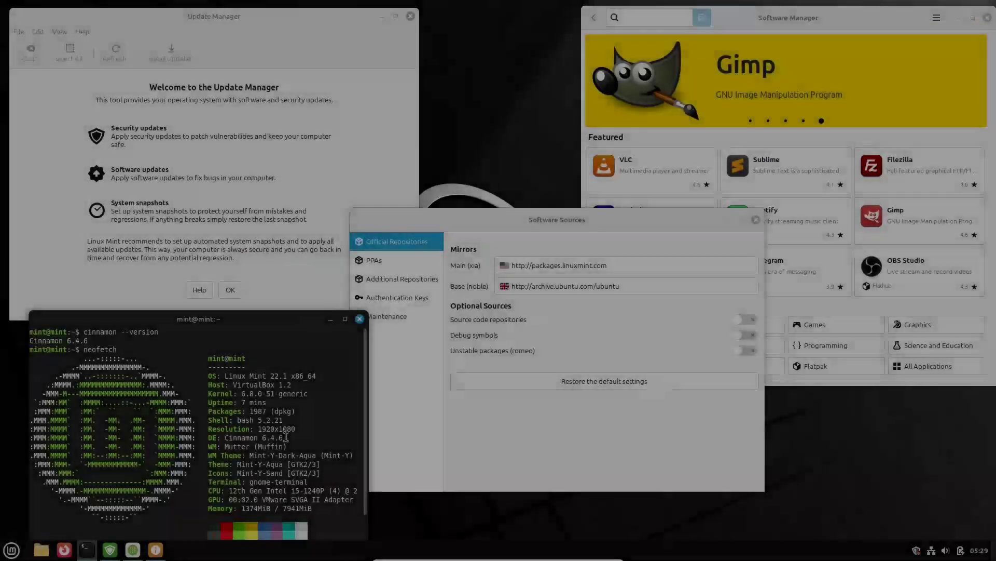
Select the Cinnamon 6.4.6 line, then browse Software Sources' PPAs, repositories, keys and maintenance before closing it
drag(286, 437, 208, 438)
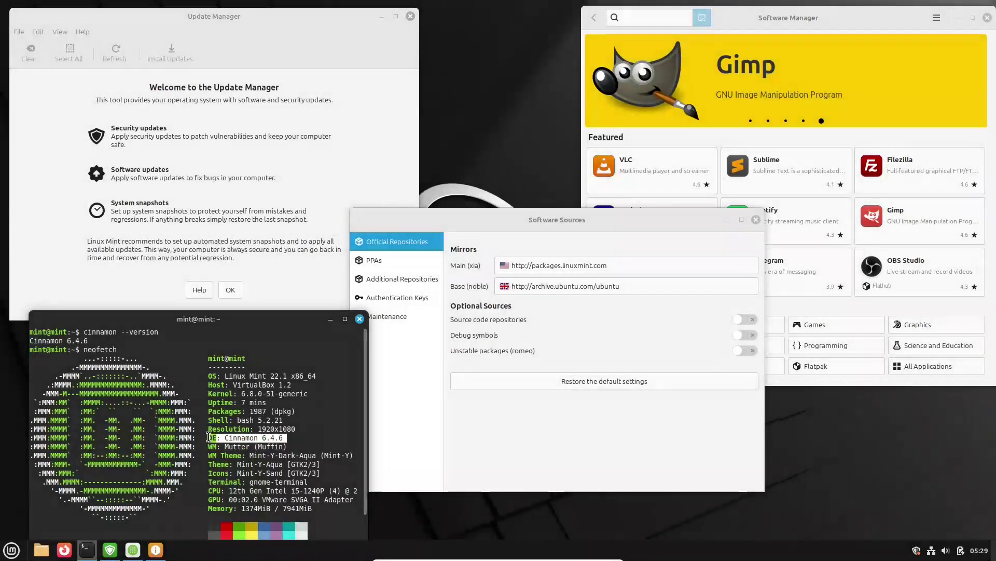
triple_click(104, 341)
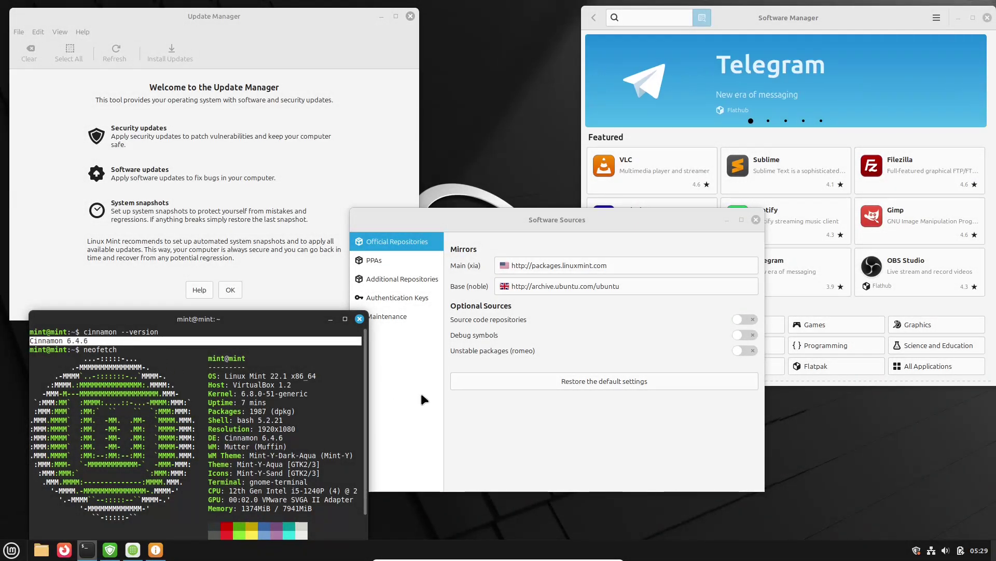
click(413, 261)
click(411, 261)
click(408, 279)
click(409, 298)
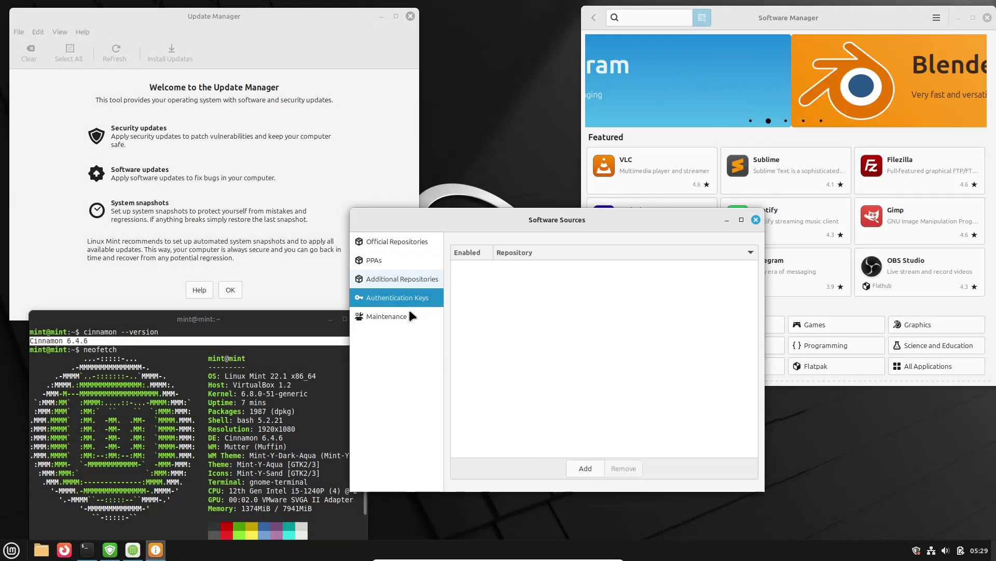
click(410, 314)
click(756, 220)
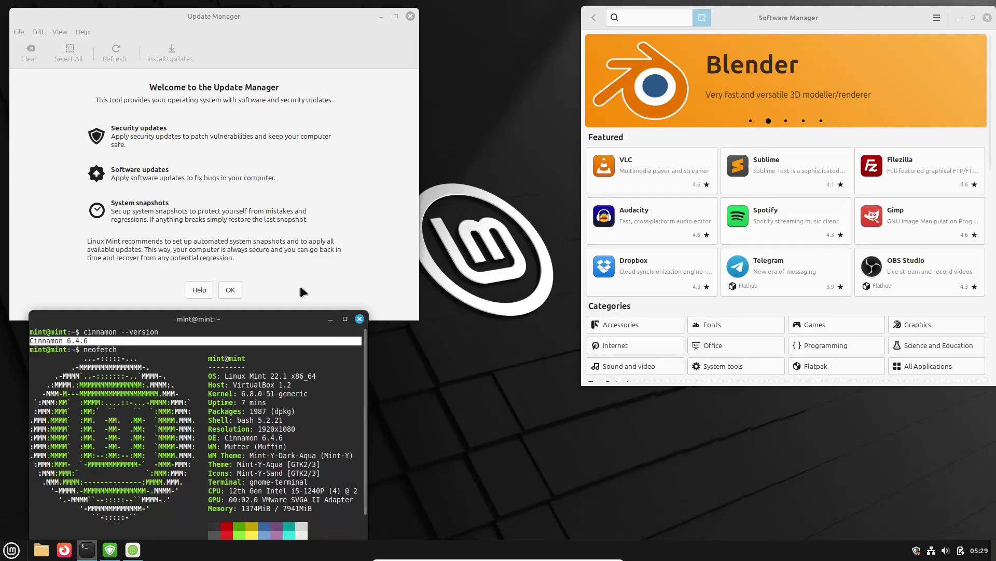
Let Update Manager check for updates, and view Software Manager's About and Preferences pages
click(230, 290)
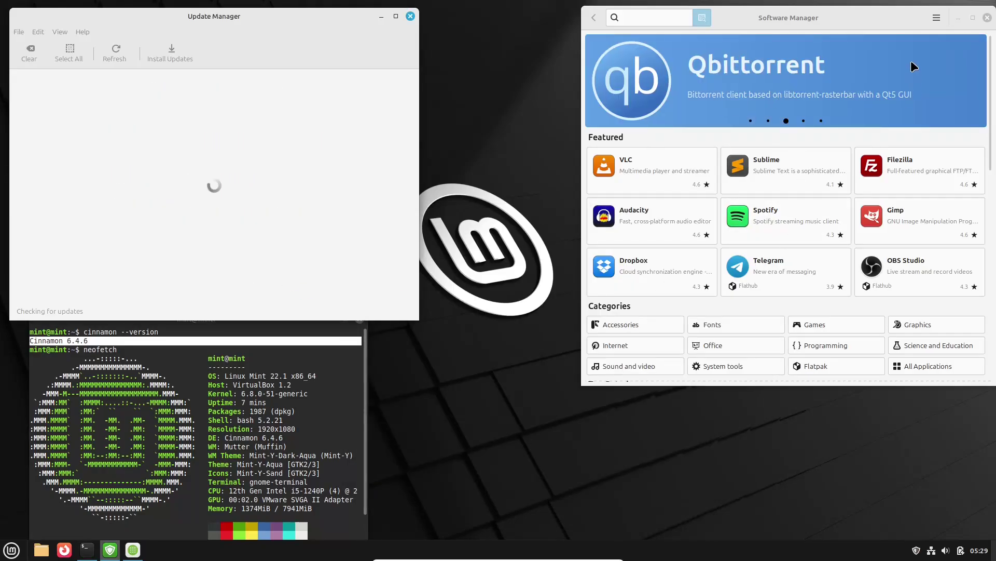
click(937, 18)
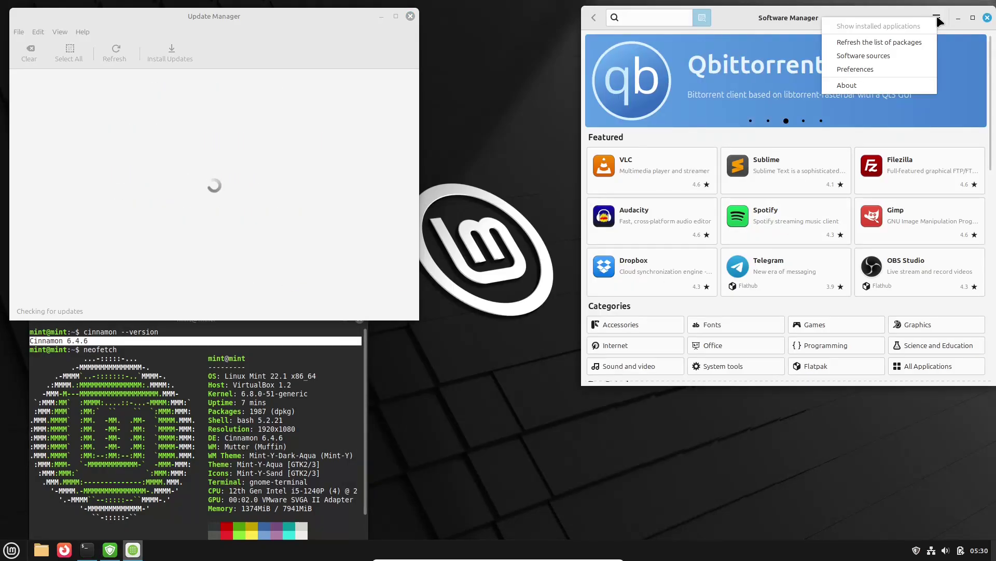
click(901, 86)
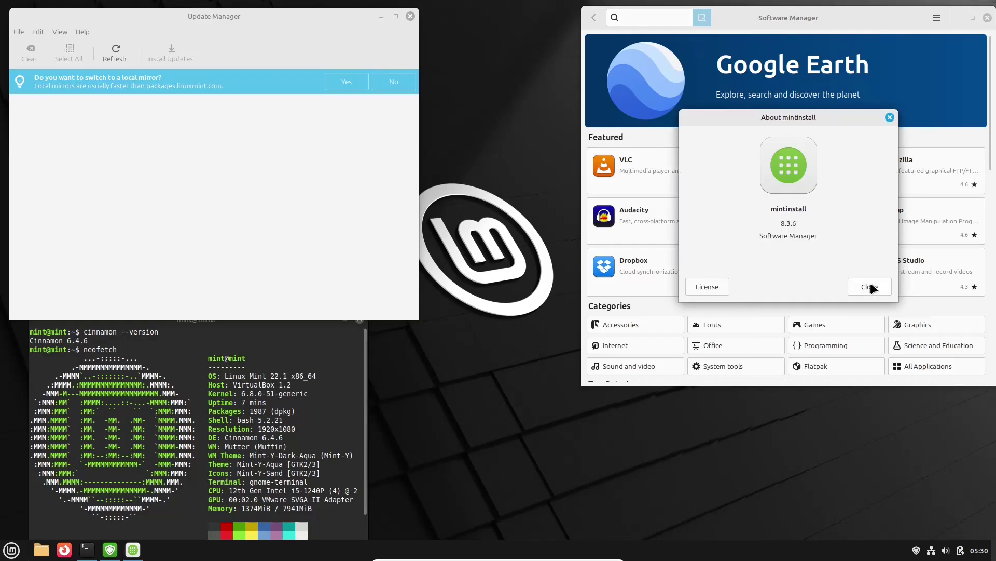
click(870, 287)
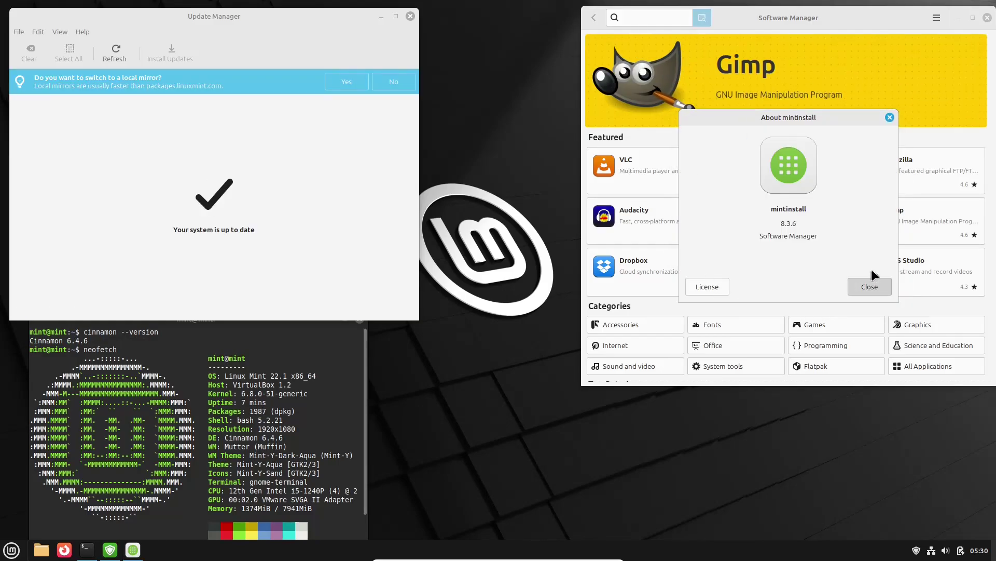
click(938, 18)
click(871, 69)
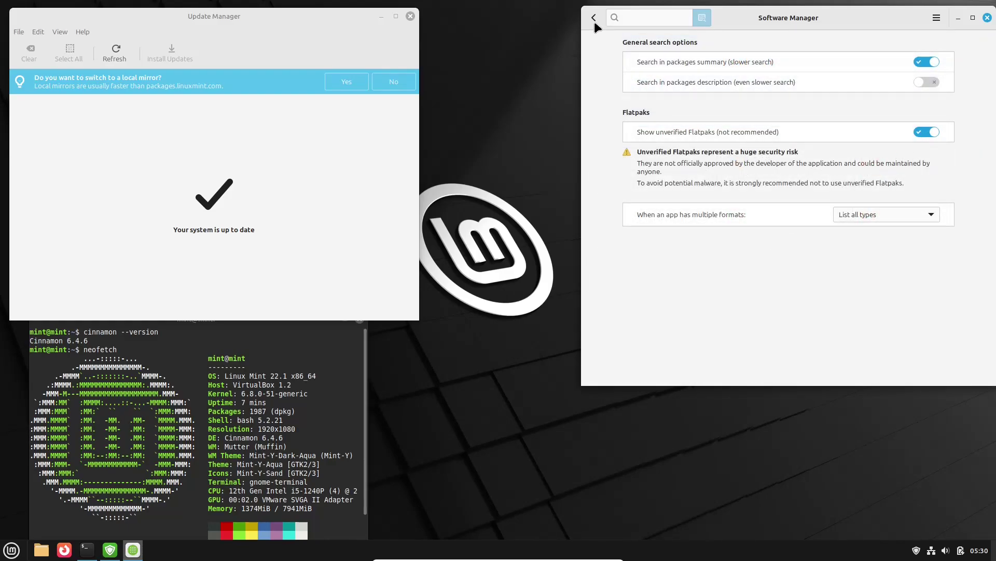
click(594, 22)
Search Software Manager for 'chrome', decline the local mirror, and open Google Chrome's page
click(652, 17)
text(chr)
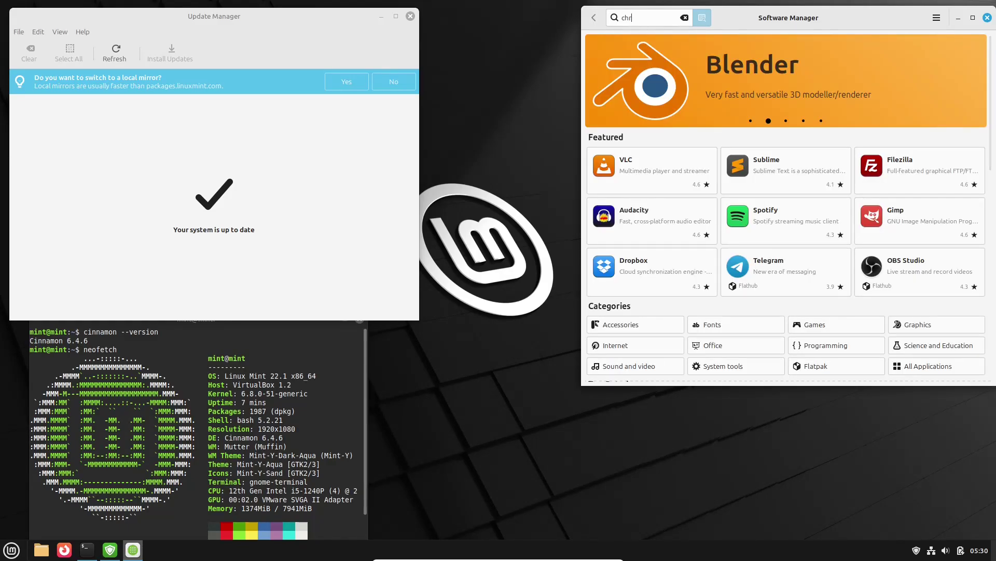
text(ome)
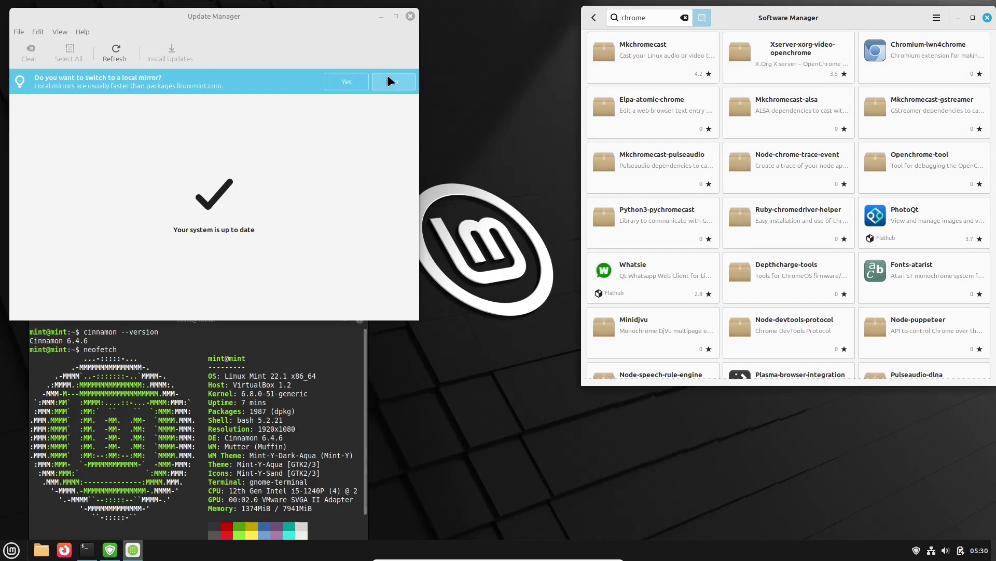
click(388, 79)
scroll(697, 250, down, 3)
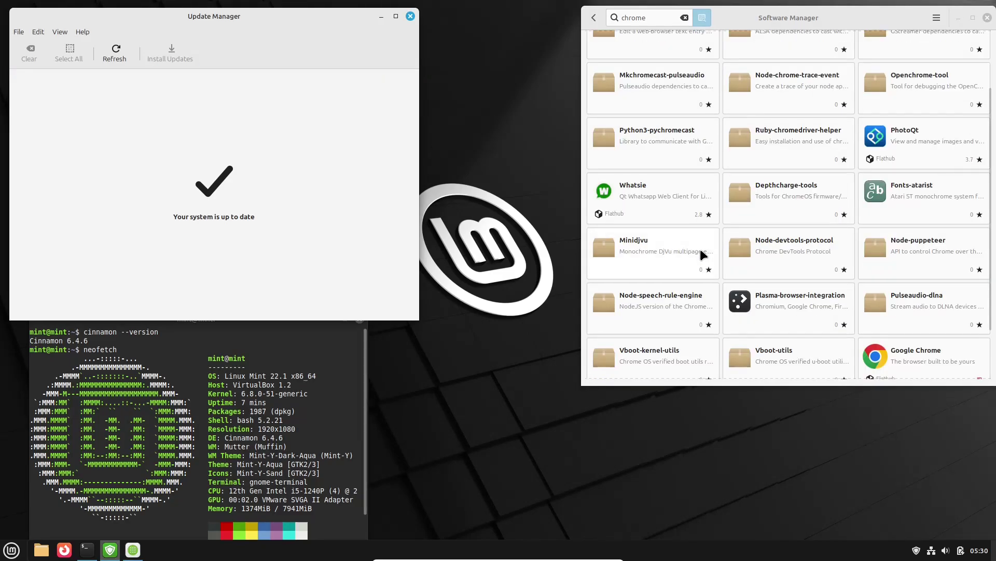
click(886, 347)
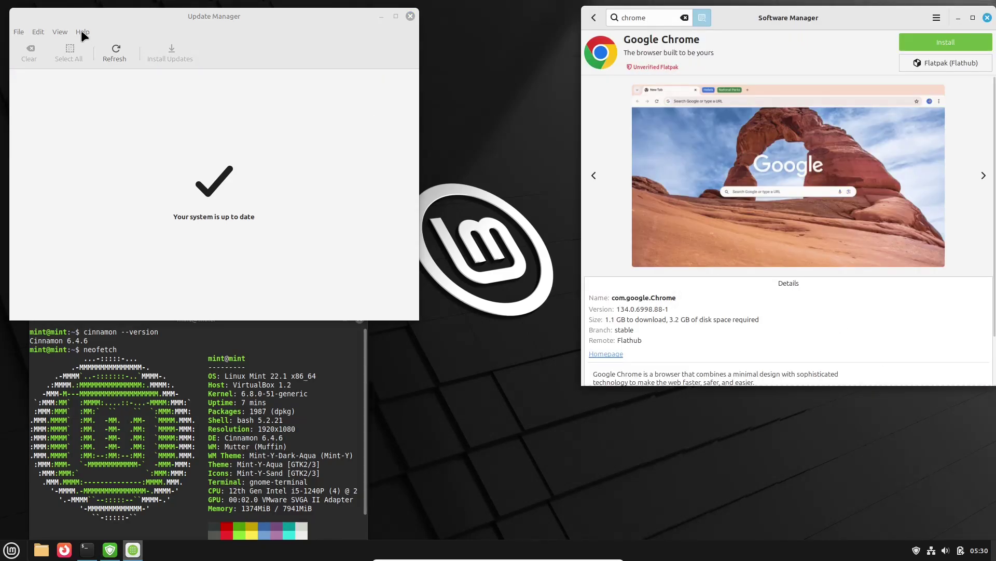
View Update Manager's About mintUpdate dialog, then close Update Manager
click(82, 32)
click(97, 89)
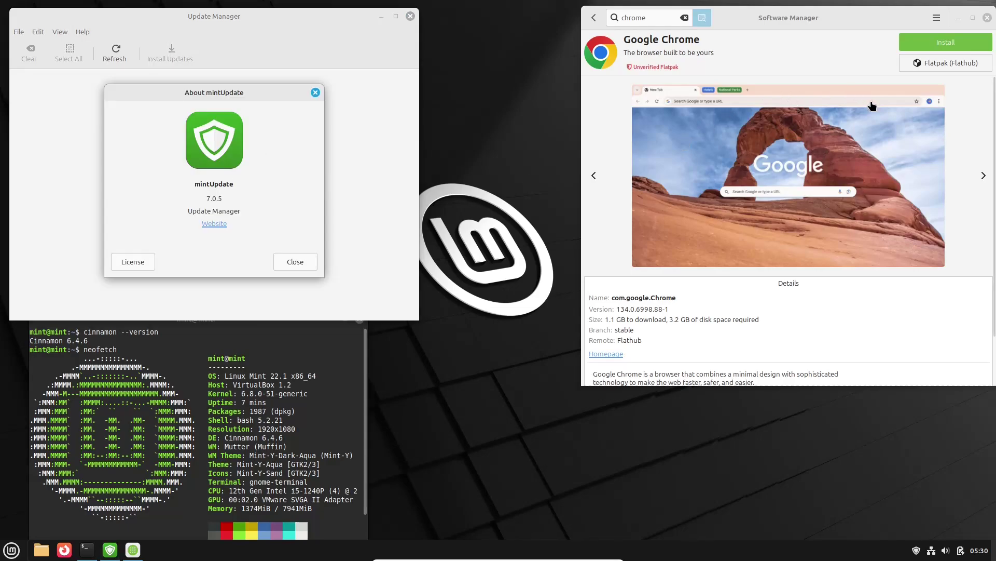
scroll(721, 288, down, 2)
scroll(721, 288, up, 2)
click(299, 259)
click(410, 16)
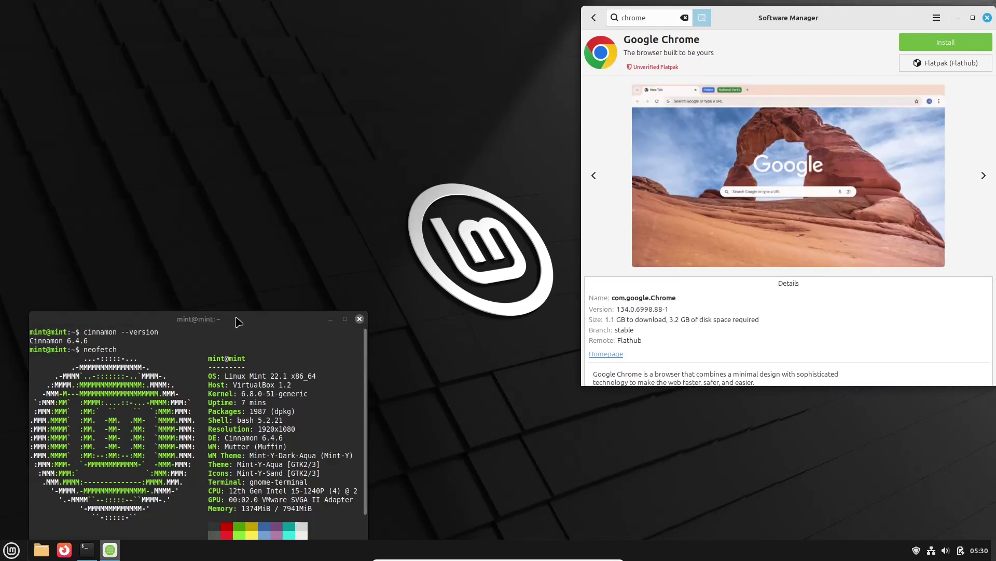
Close the terminal window and maximize Software Manager to full screen
drag(239, 319, 268, 131)
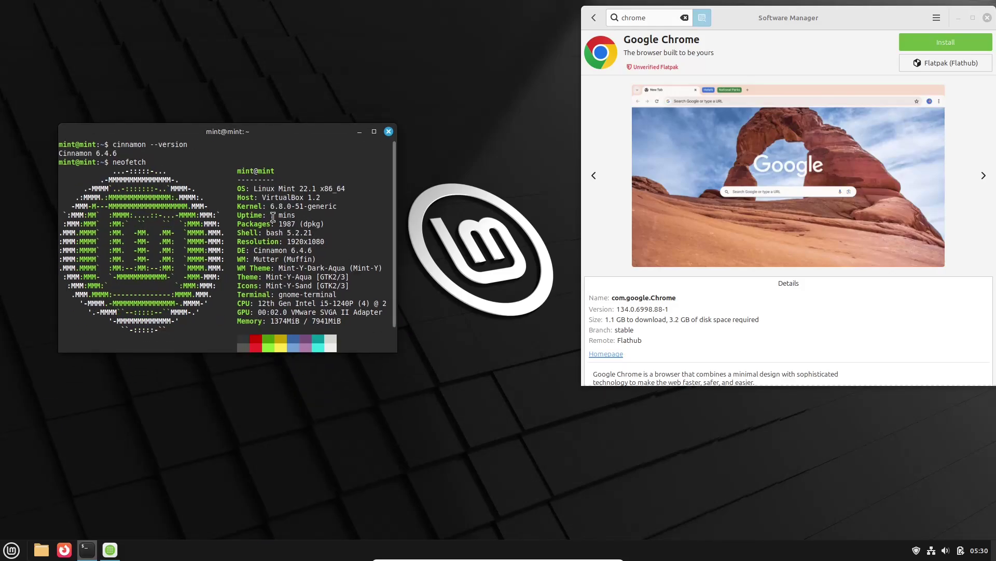
double_click(250, 136)
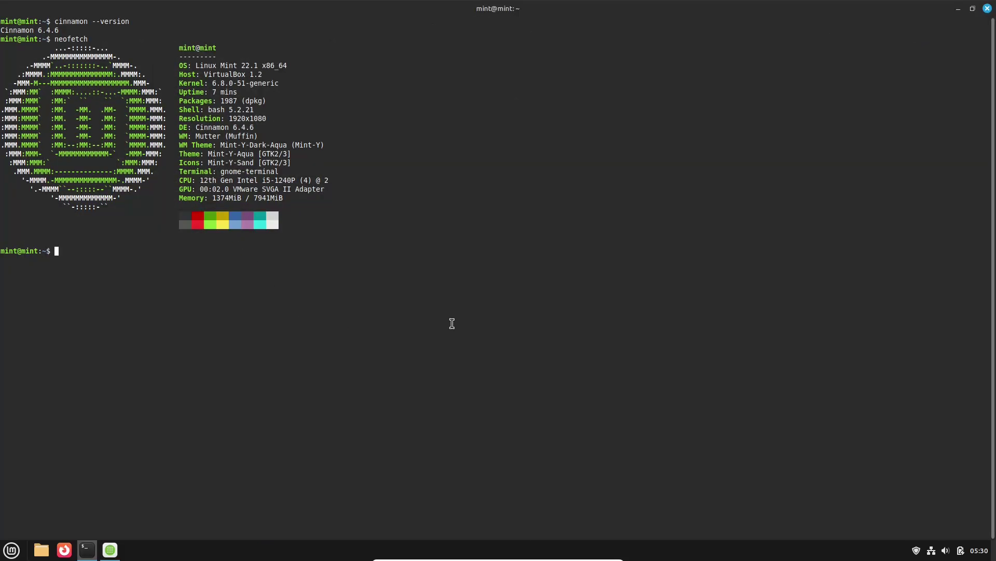
click(988, 8)
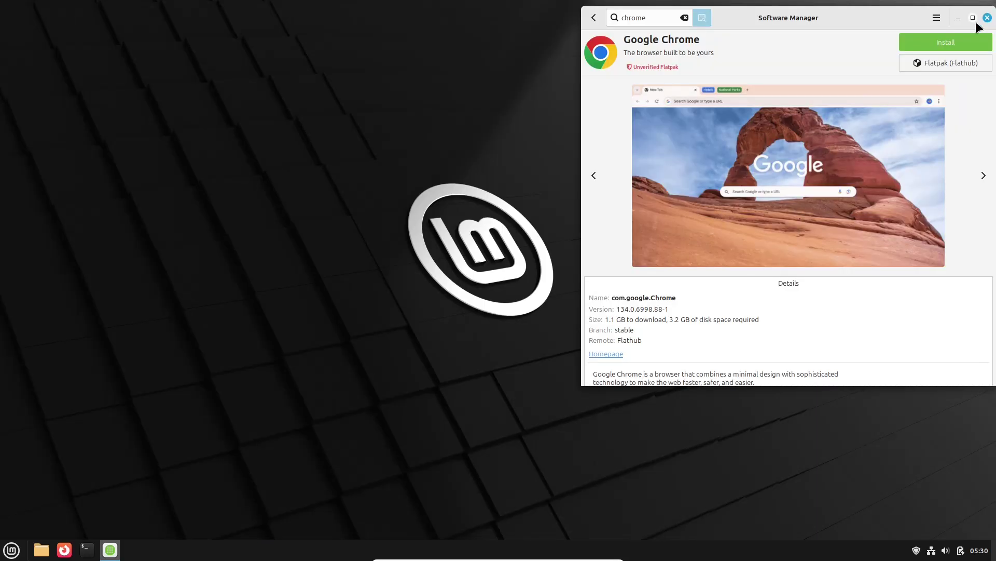
double_click(891, 19)
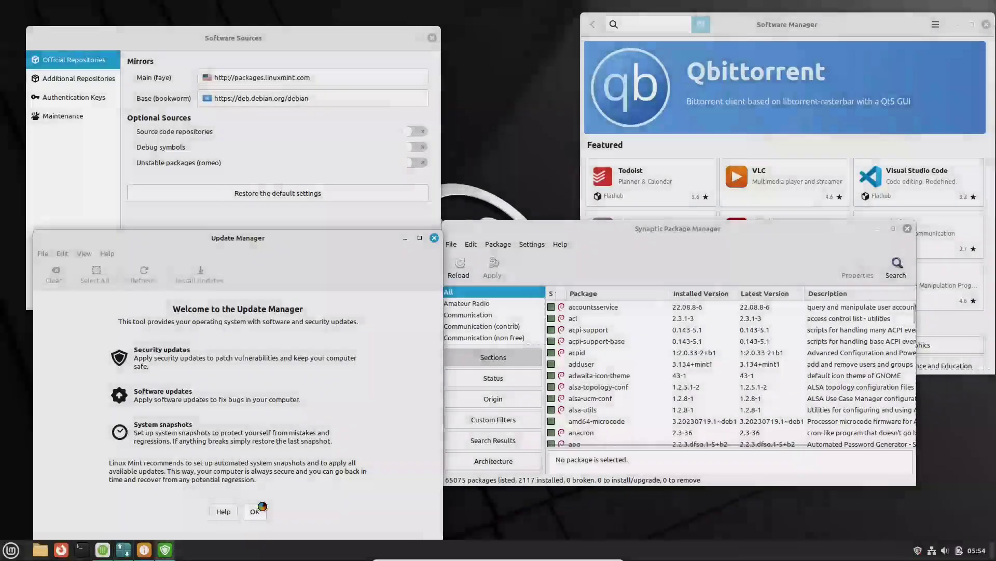
Start Update Manager's update check and view Synaptic's About information
click(257, 510)
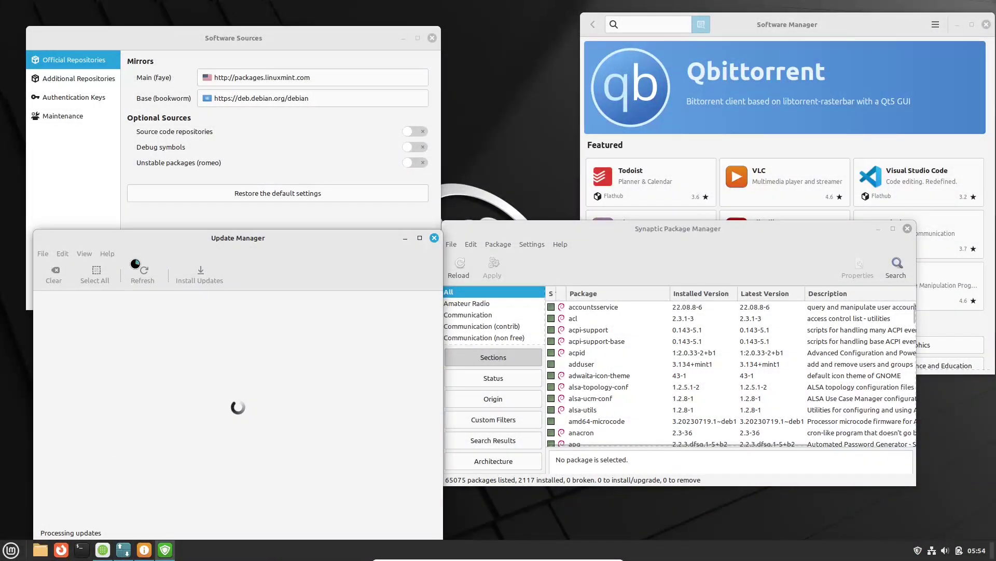
click(563, 243)
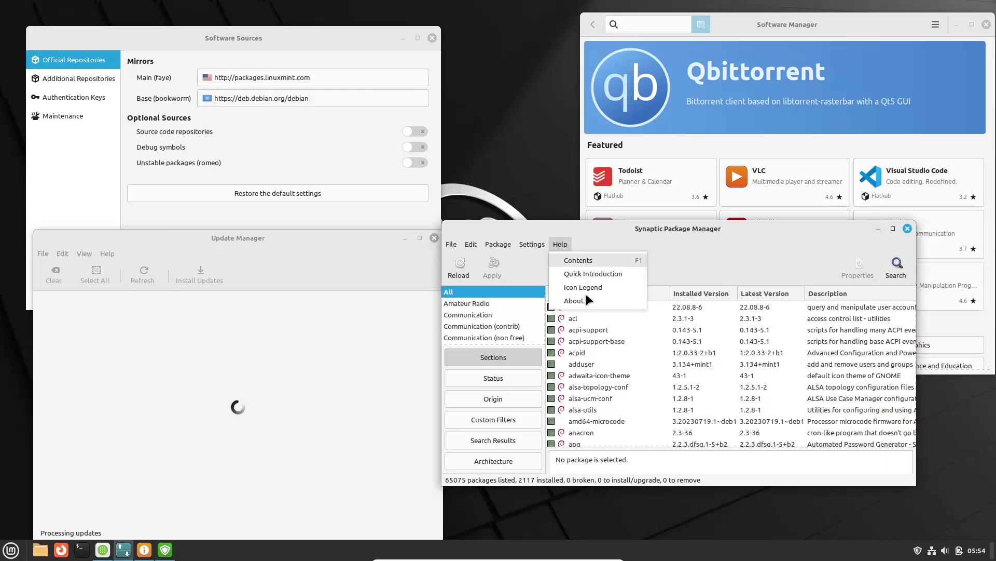
click(585, 298)
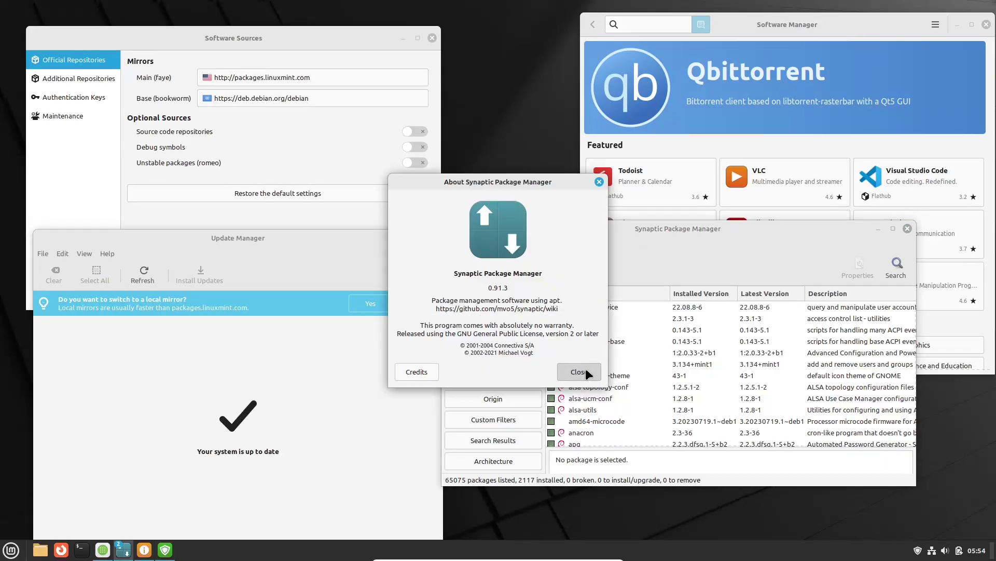
click(586, 369)
View Software Manager's About information, then step Software Sources to its Maintenance section
click(936, 23)
click(875, 88)
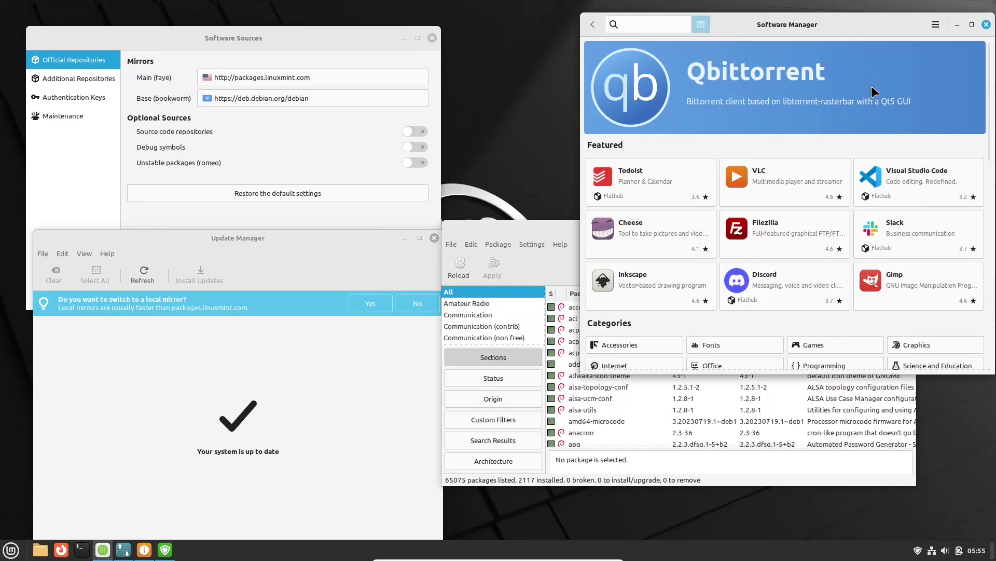
click(885, 109)
click(98, 81)
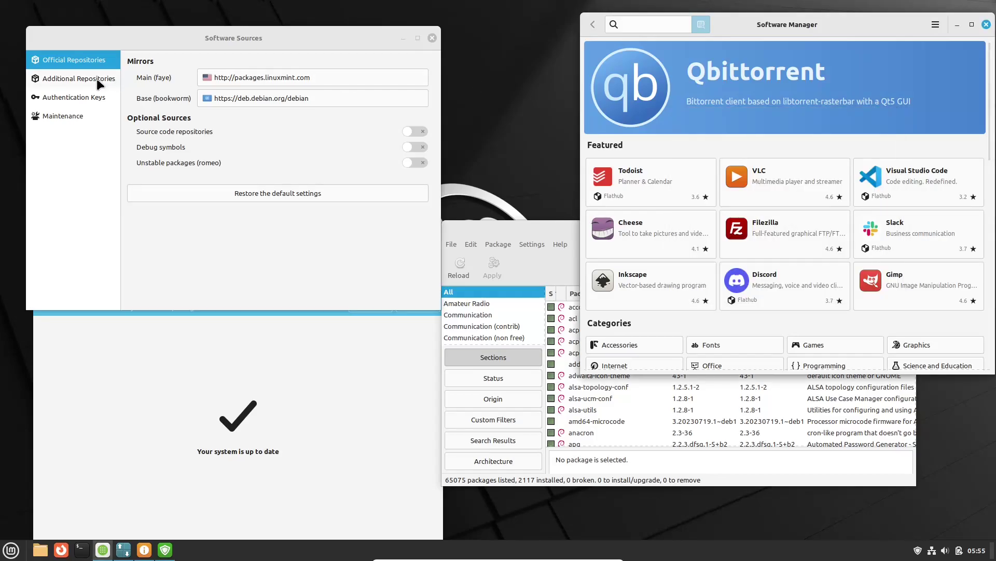
key(Down)
key(Down)
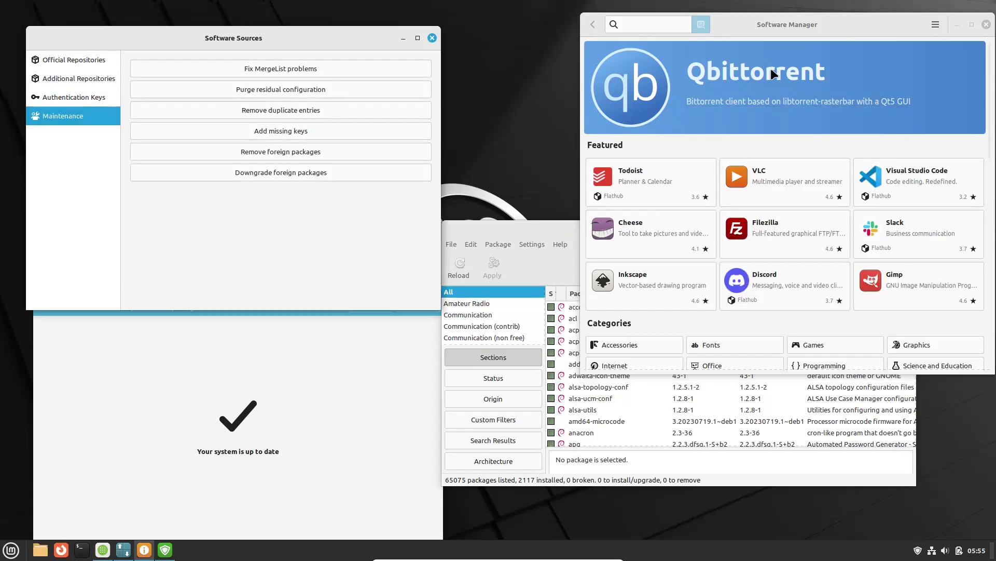
click(936, 24)
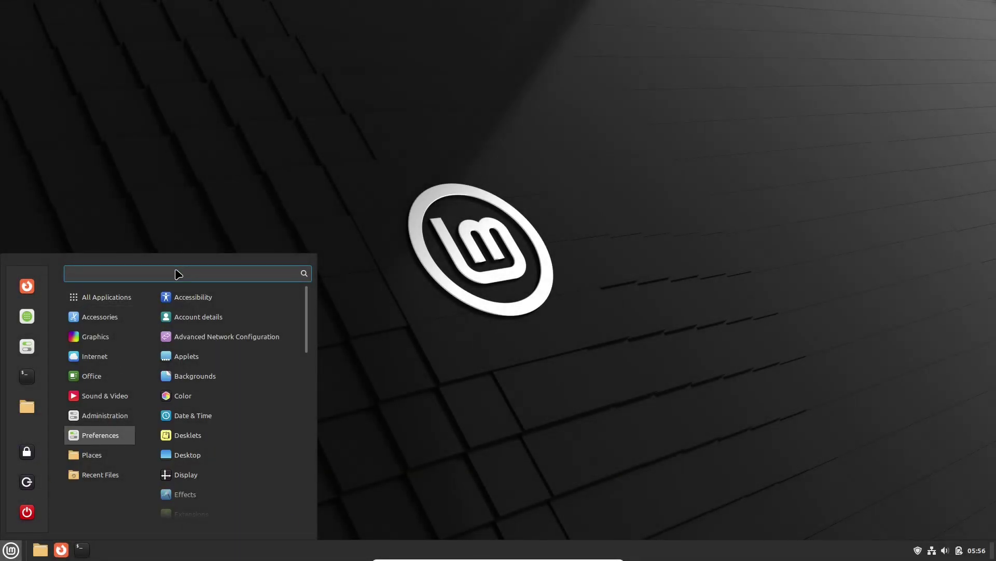
Search the menu for 'driver', try 'kern', then 'driver' again, finding no results
text(drive)
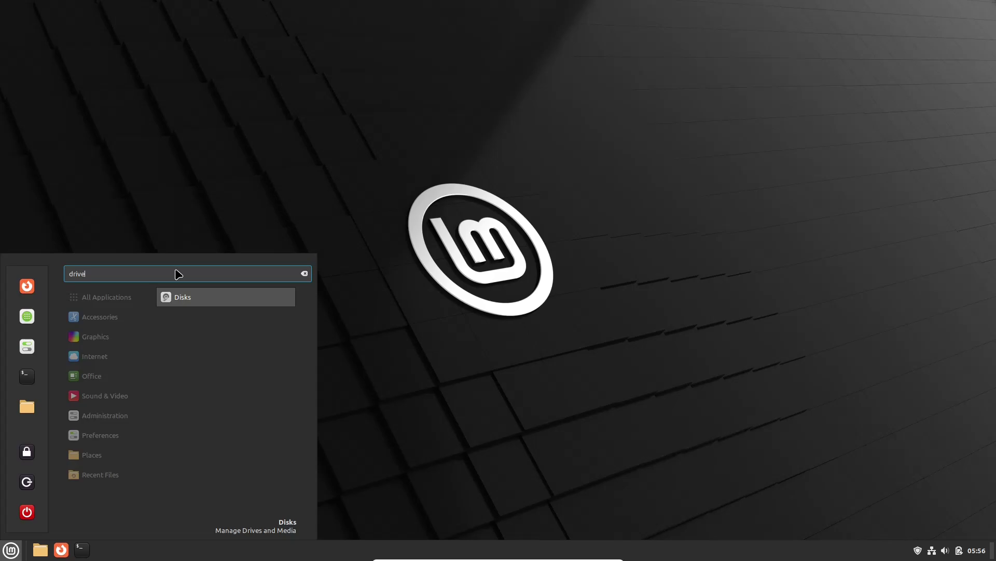
text(r)
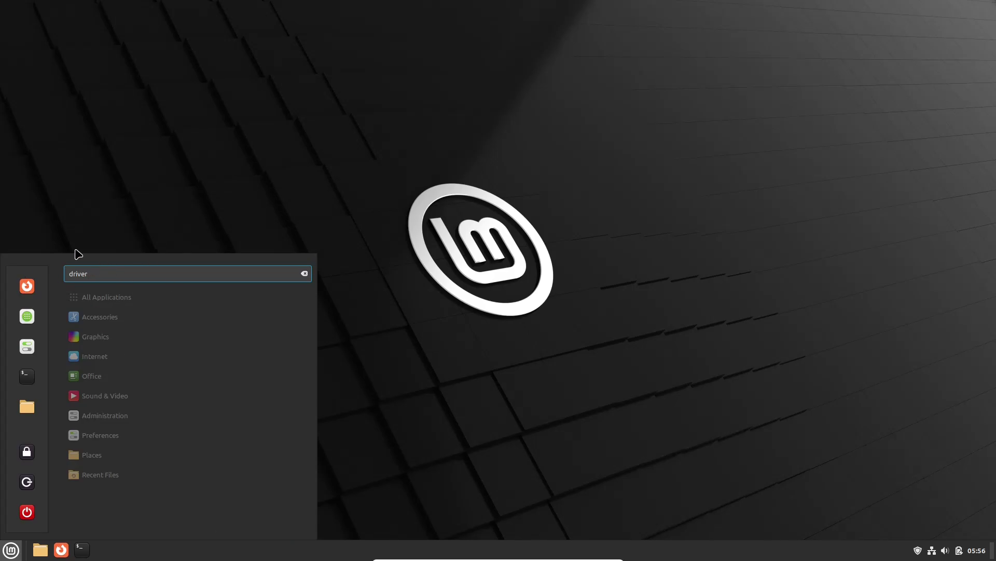
key(BackSpace)
key(BackSpace)
key(BackSpace)
key(BackSpace)
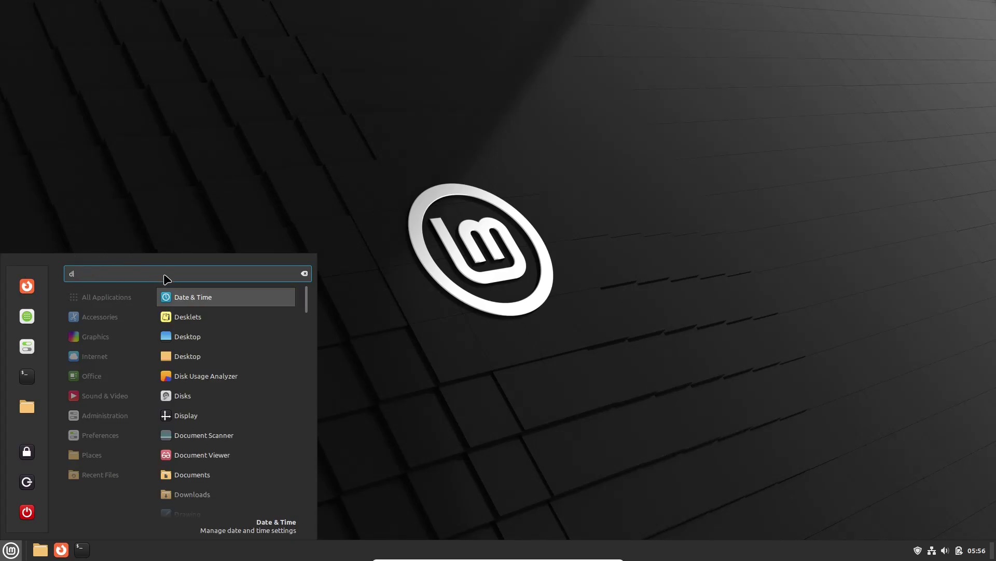
text(kernel)
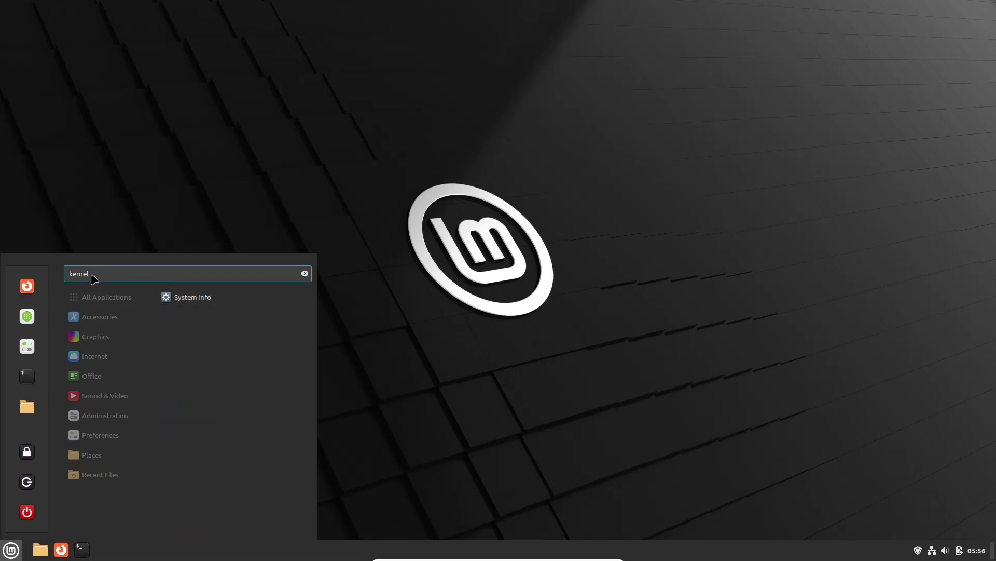
key(BackSpace)
key(BackSpace)
key(BackSpace)
key(BackSpace)
key(BackSpace)
key(BackSpace)
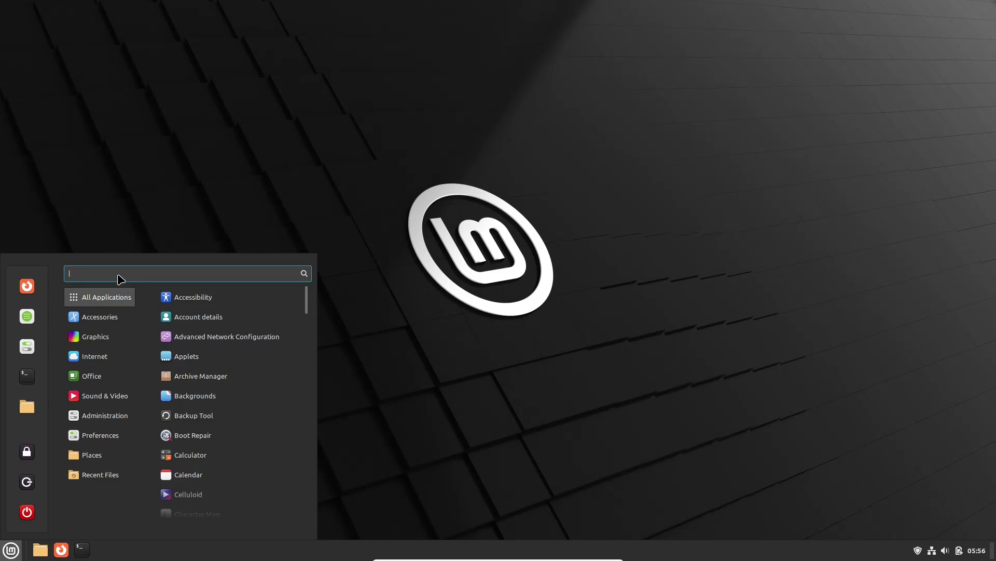
text(driver)
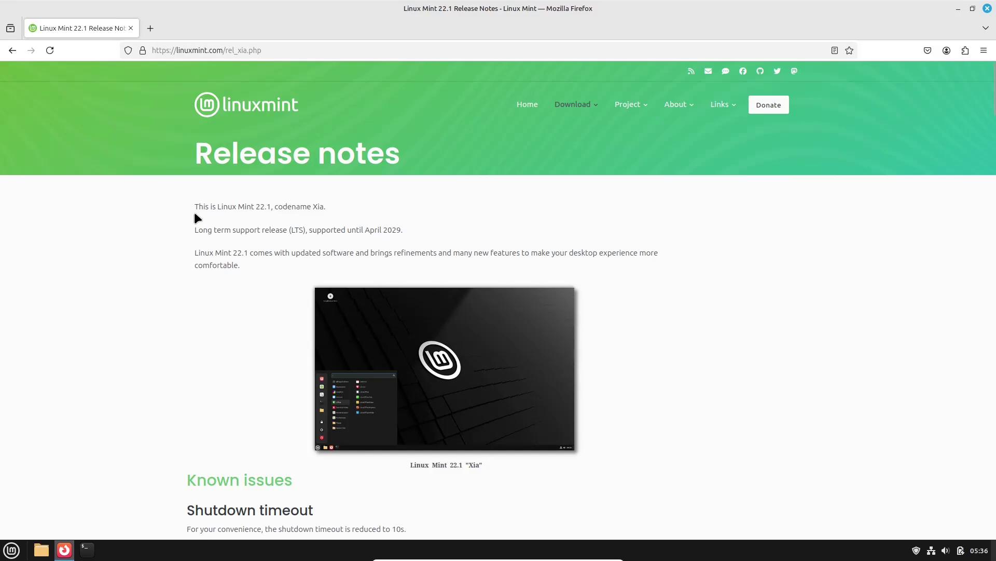
Select the 22.1 release-notes line stating long term support until April 2029
drag(329, 213, 395, 229)
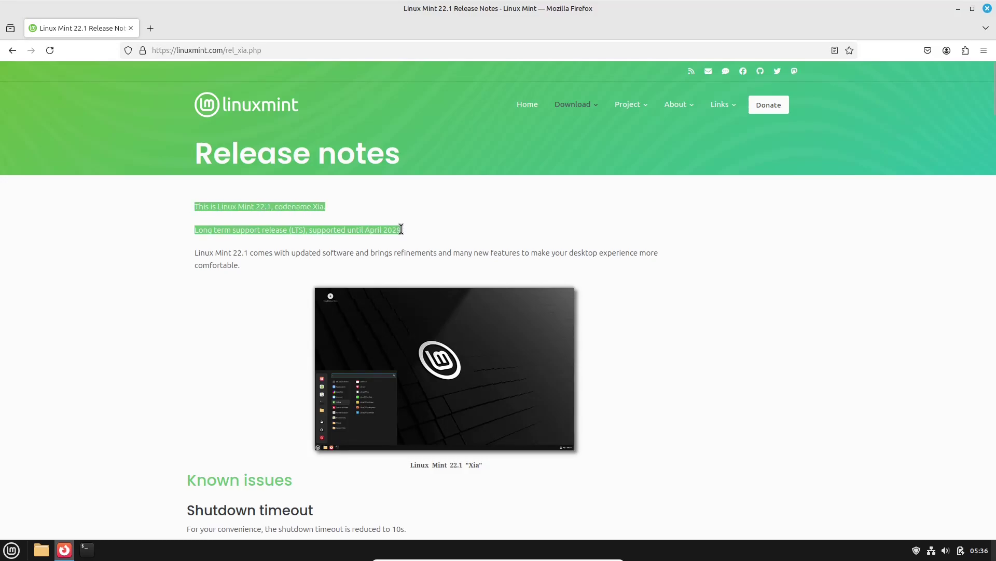
click(416, 233)
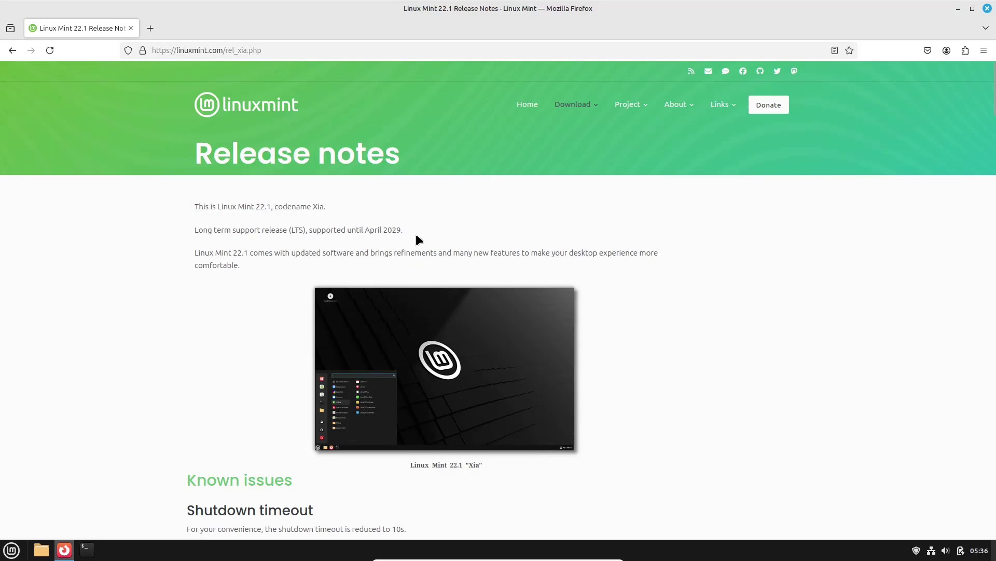
drag(413, 230, 336, 230)
click(243, 235)
triple_click(209, 232)
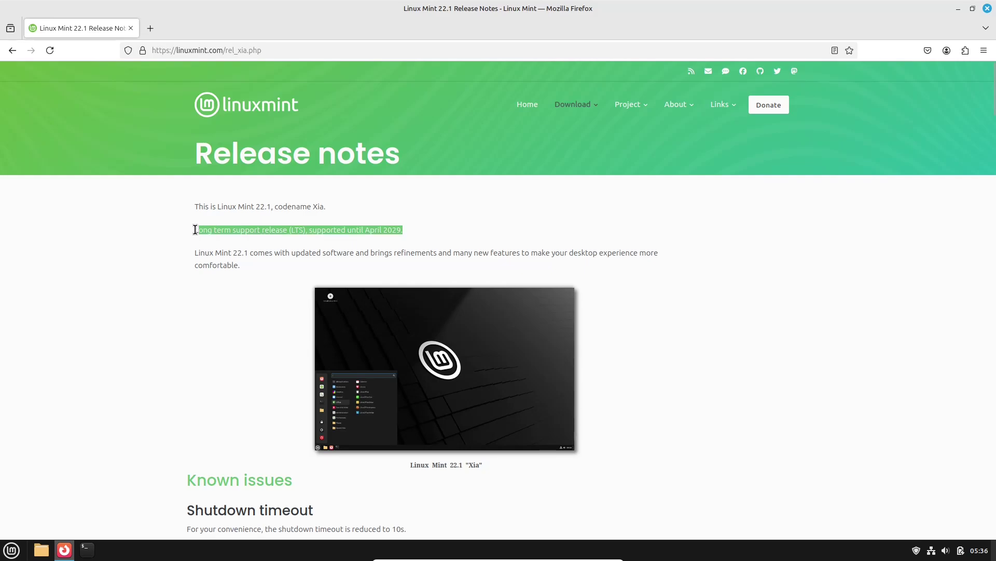
triple_click(187, 252)
click(386, 236)
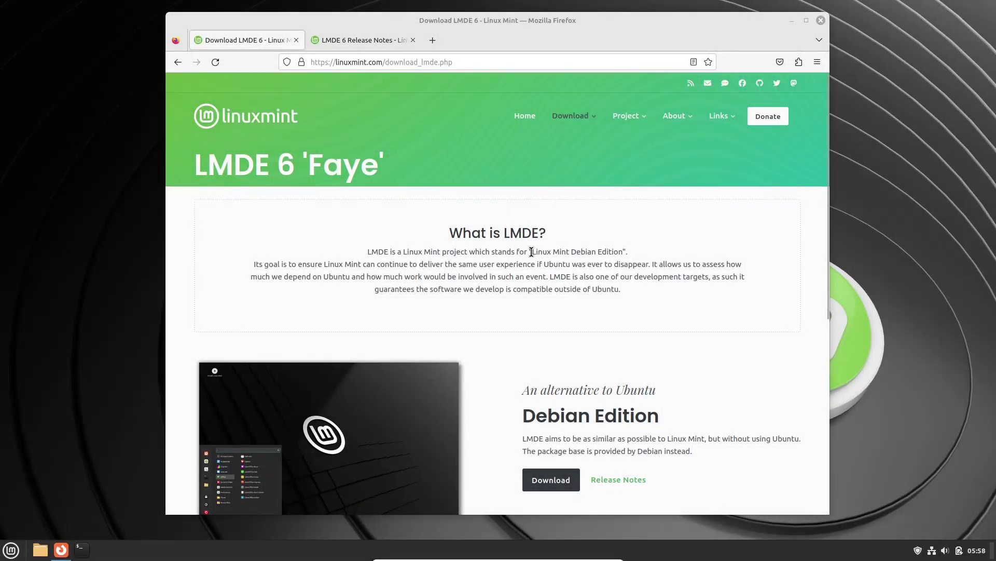
Switch to the LMDE 6 Release Notes and select the opening lines about codename Faye and LTS
click(618, 251)
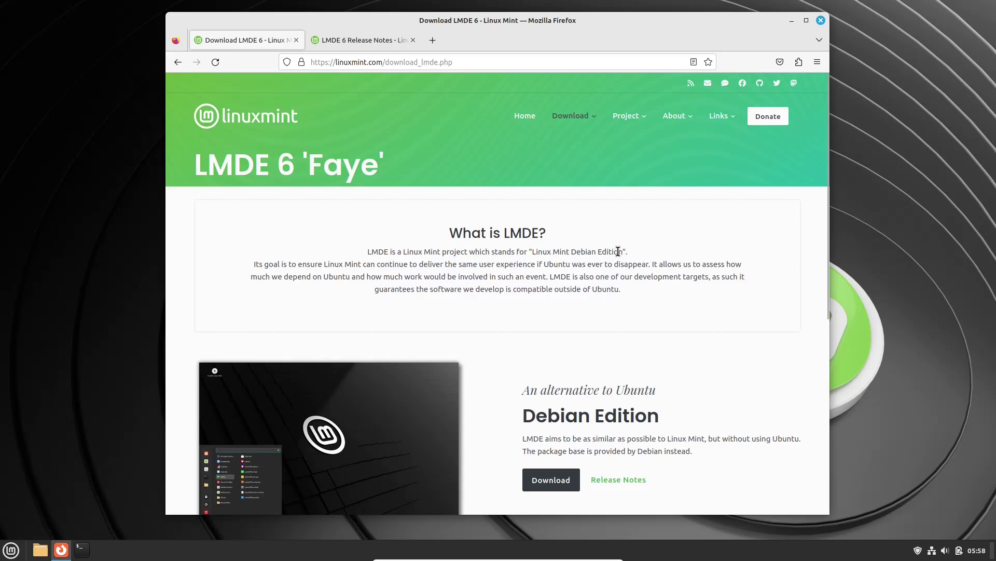
drag(827, 251, 817, 363)
scroll(818, 370, down, 5)
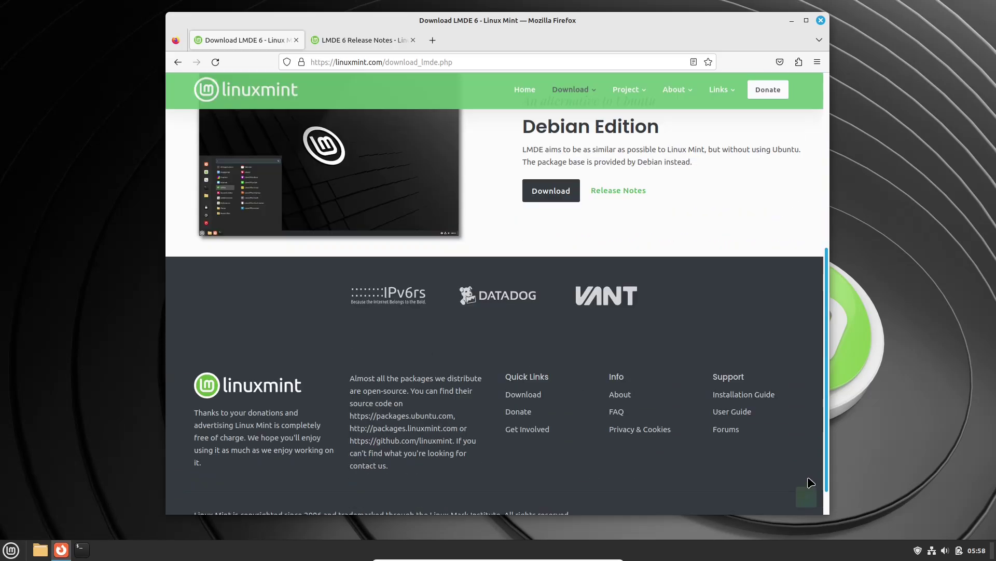
scroll(812, 372, up, 10)
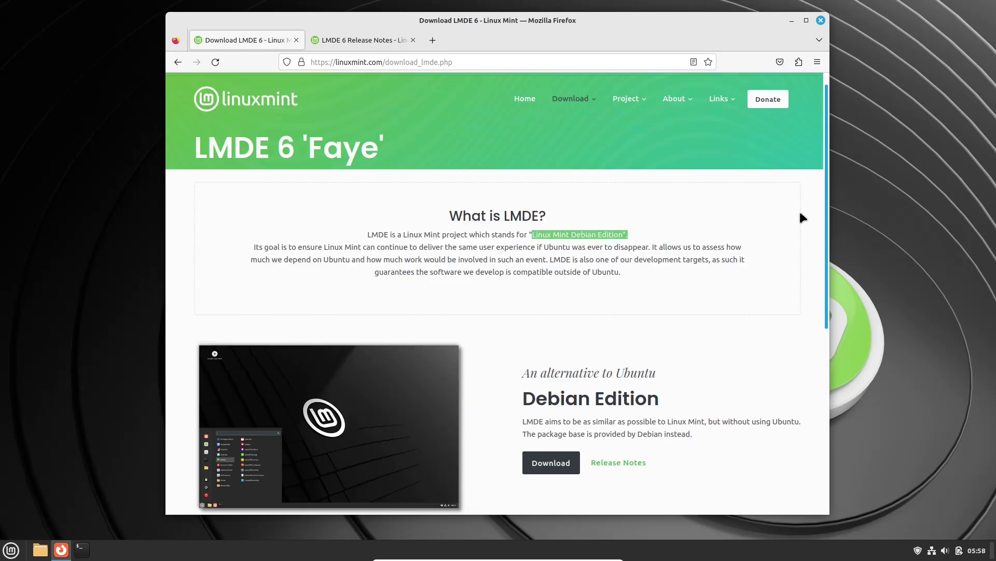
click(351, 42)
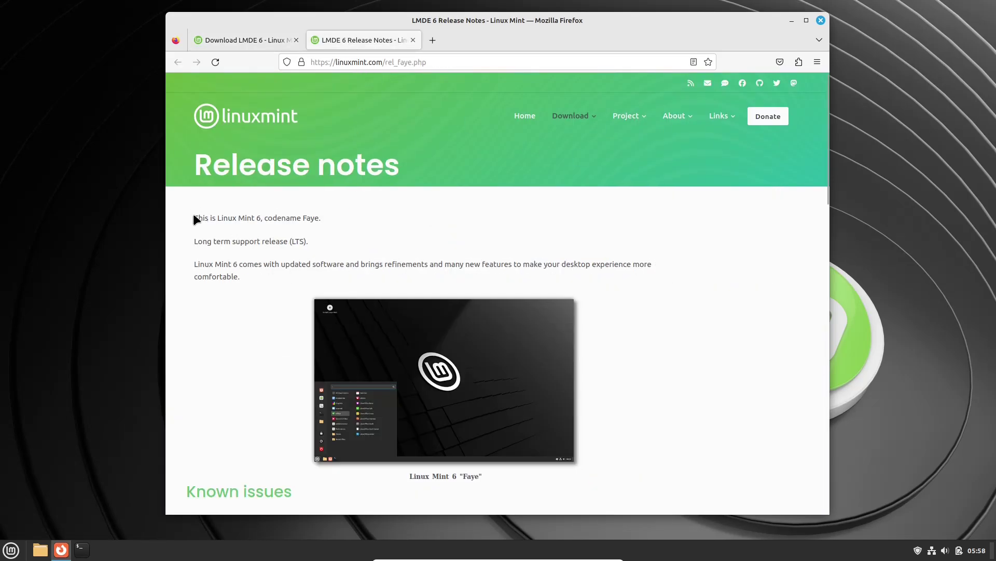
drag(196, 215, 291, 274)
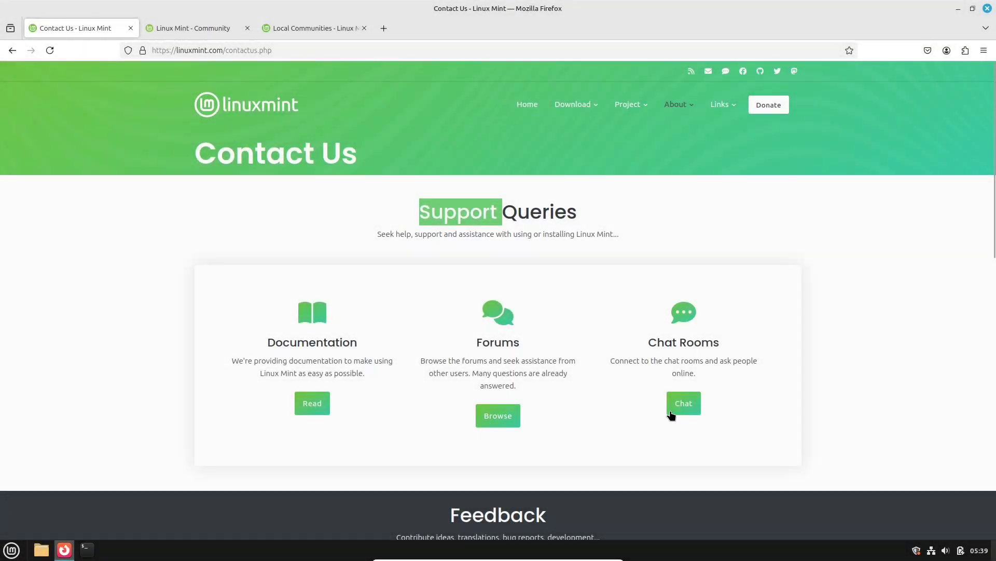
Show the Linux Mint Community portal and scroll down to the Users By Country map
click(197, 30)
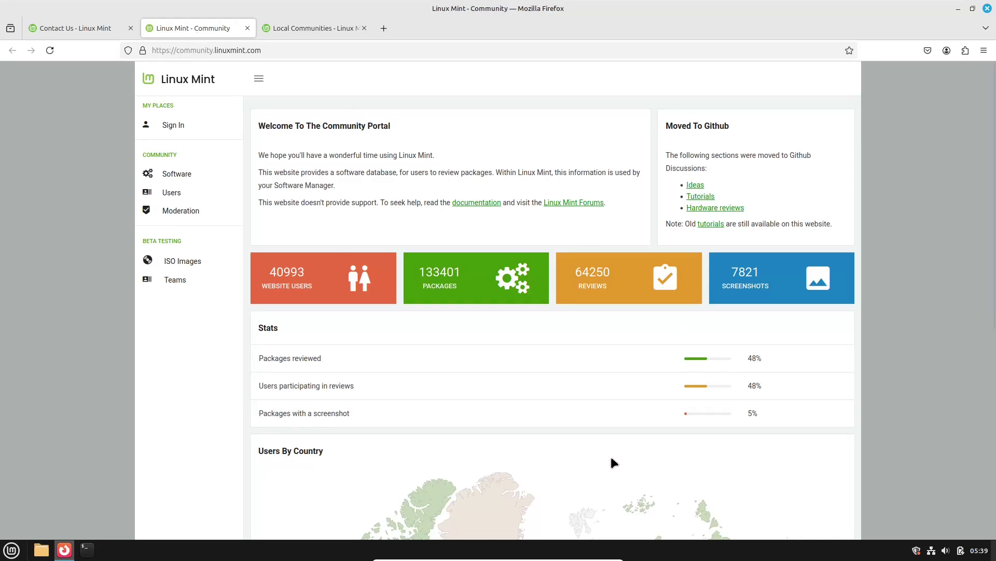
key(Page_Down)
scroll(463, 116, down, 1)
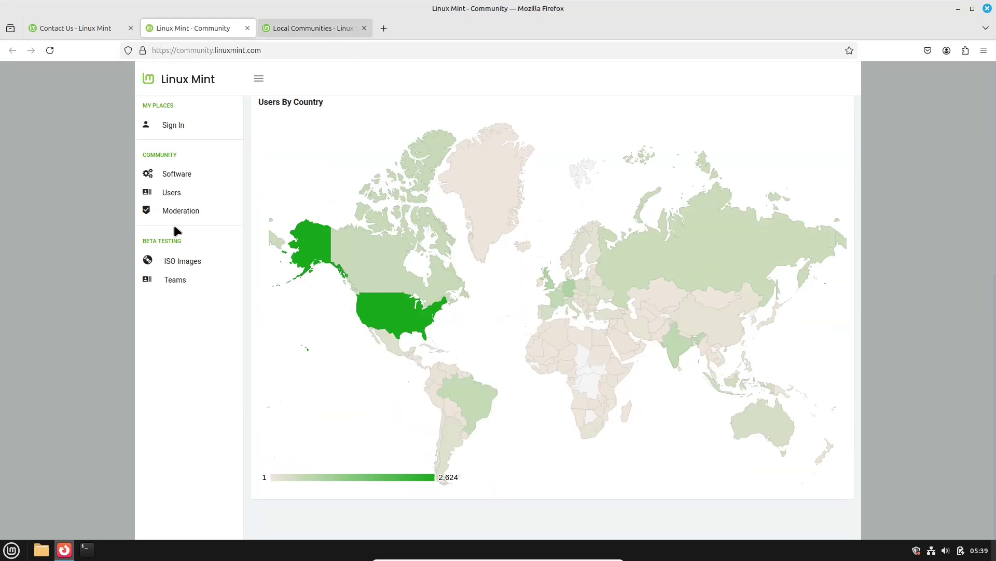
Browse the Local Communities page, then return to the top of the Community portal's statistics
key(ctrl+Tab)
scroll(793, 310, down, 7)
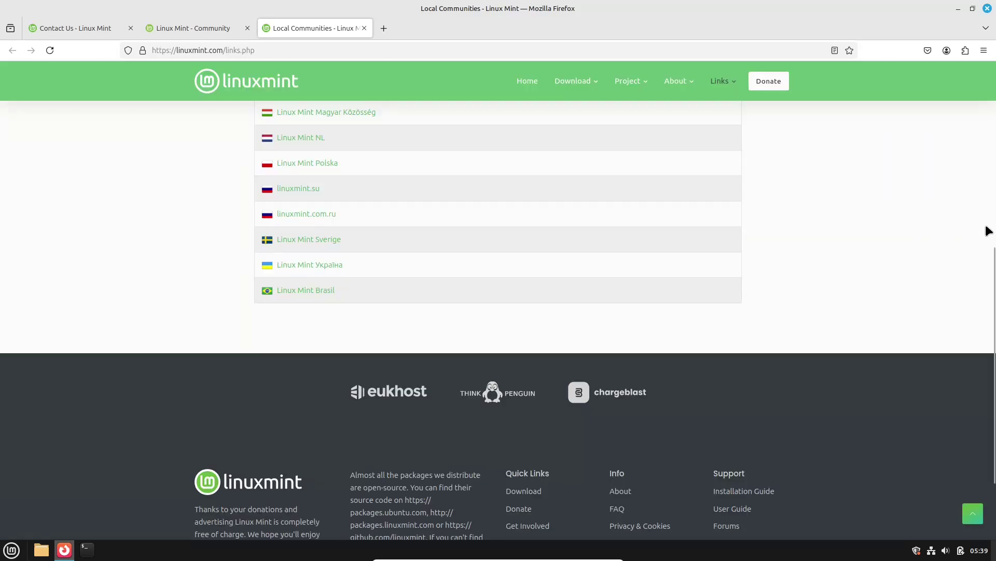
scroll(976, 183, up, 6)
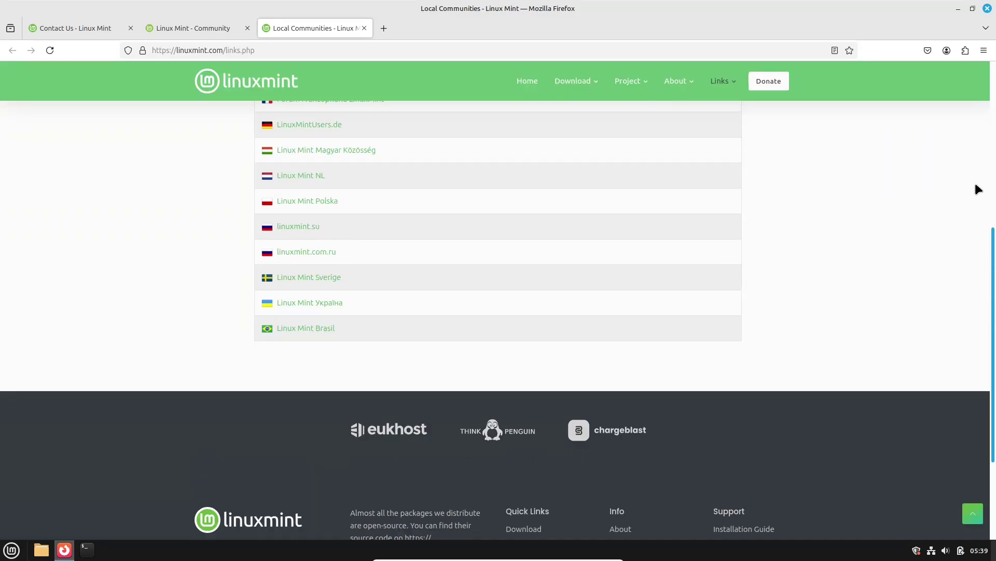
scroll(975, 131, up, 1)
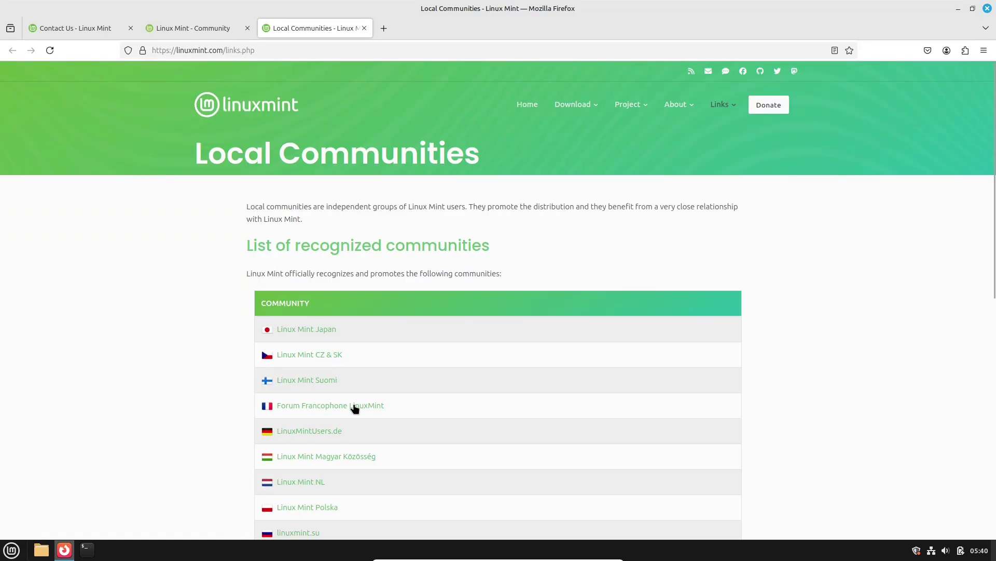
click(225, 27)
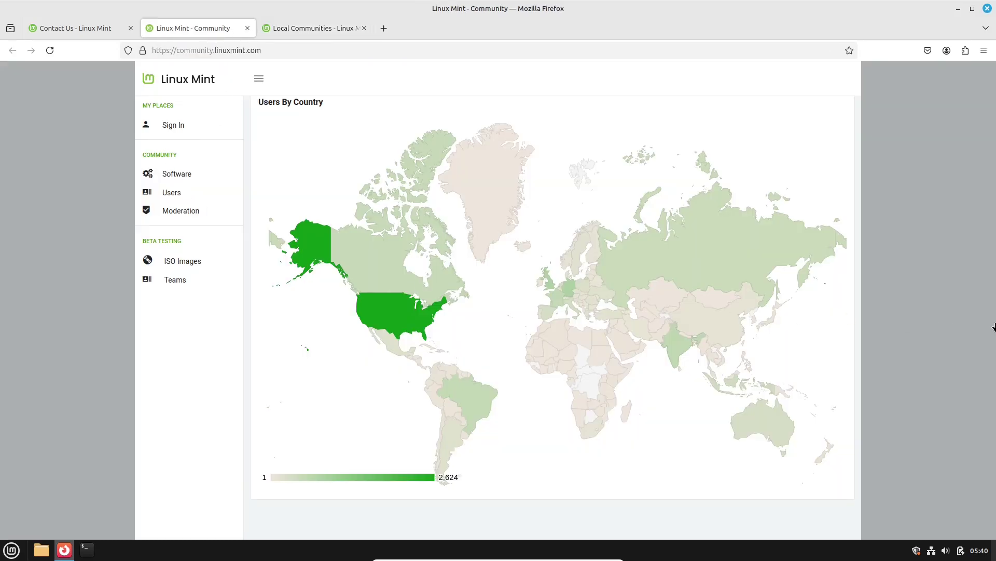
scroll(994, 254, up, 6)
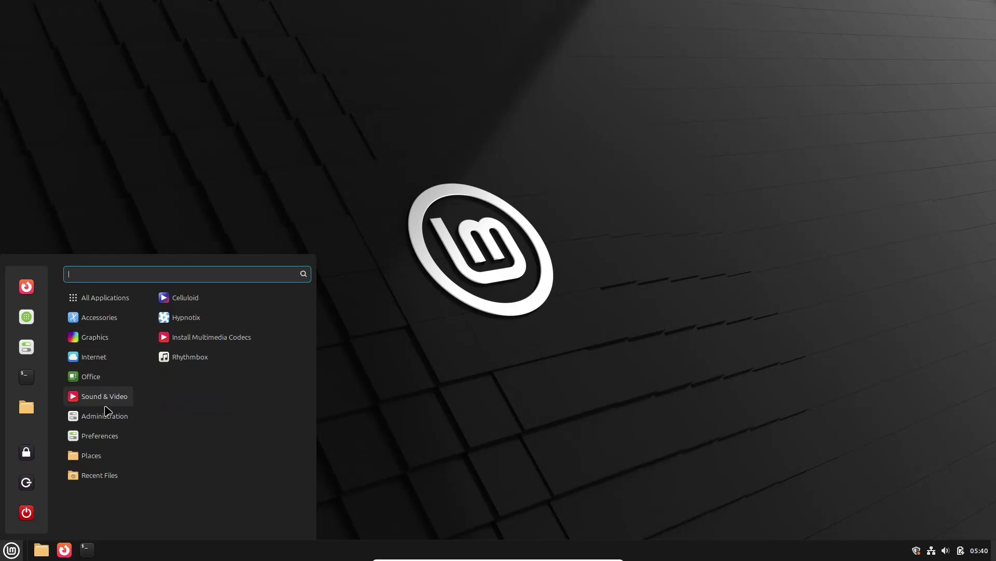
Bring up the desktop background settings from the desktop context menu
mouse_move(103, 436)
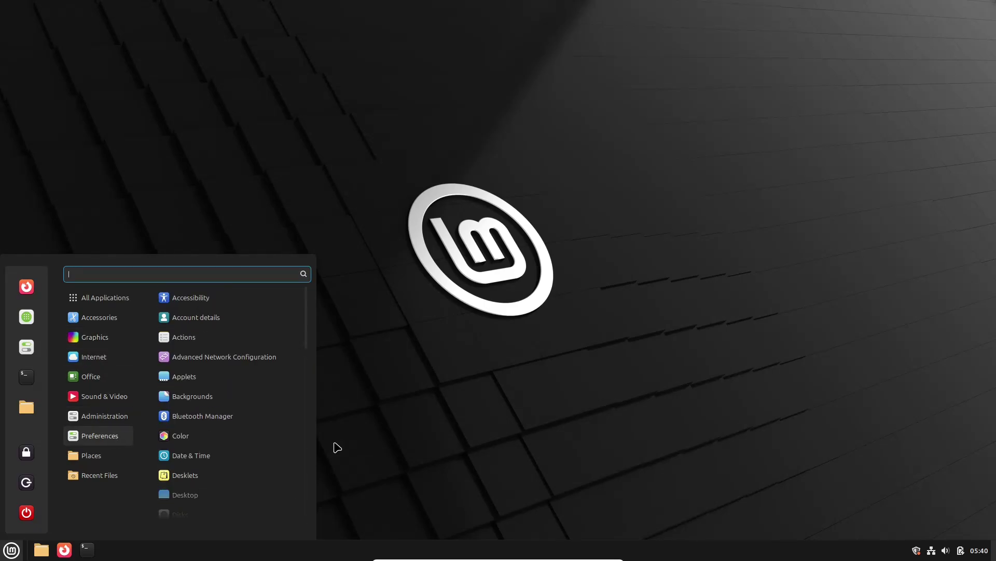
drag(308, 343, 306, 546)
right_click(436, 165)
click(474, 258)
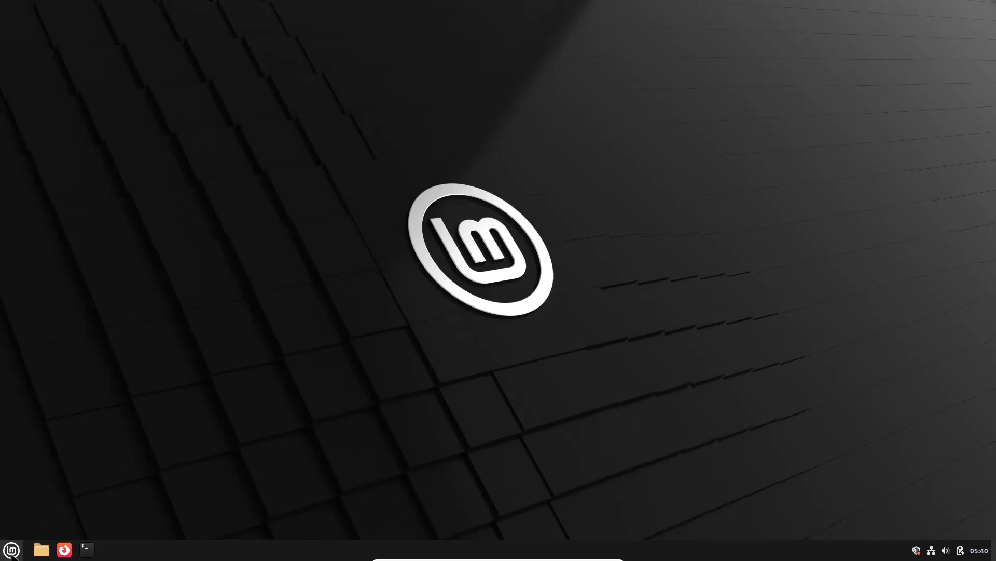
Review the main menu applet, Update Manager and panel settings, then close those windows
right_click(11, 550)
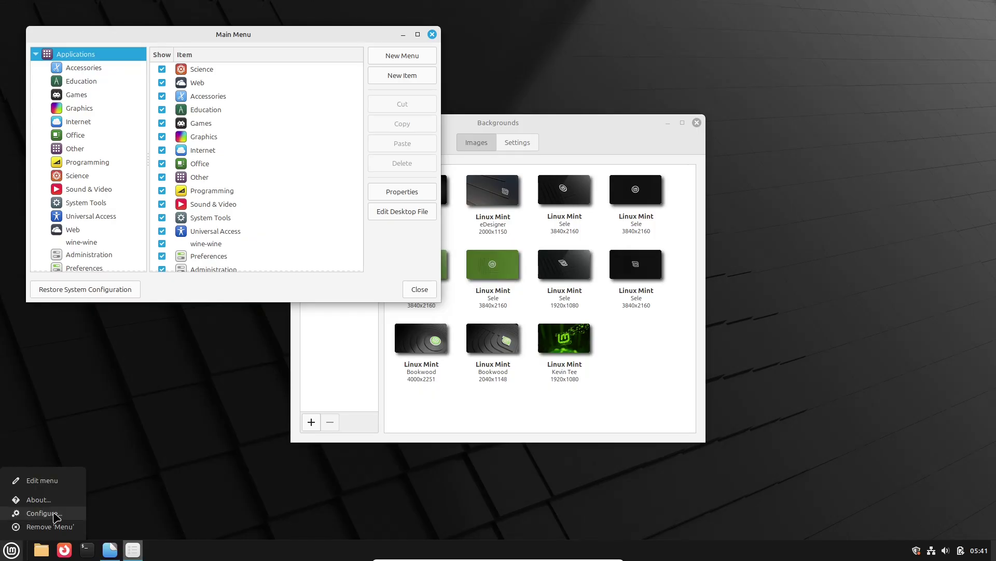
click(54, 515)
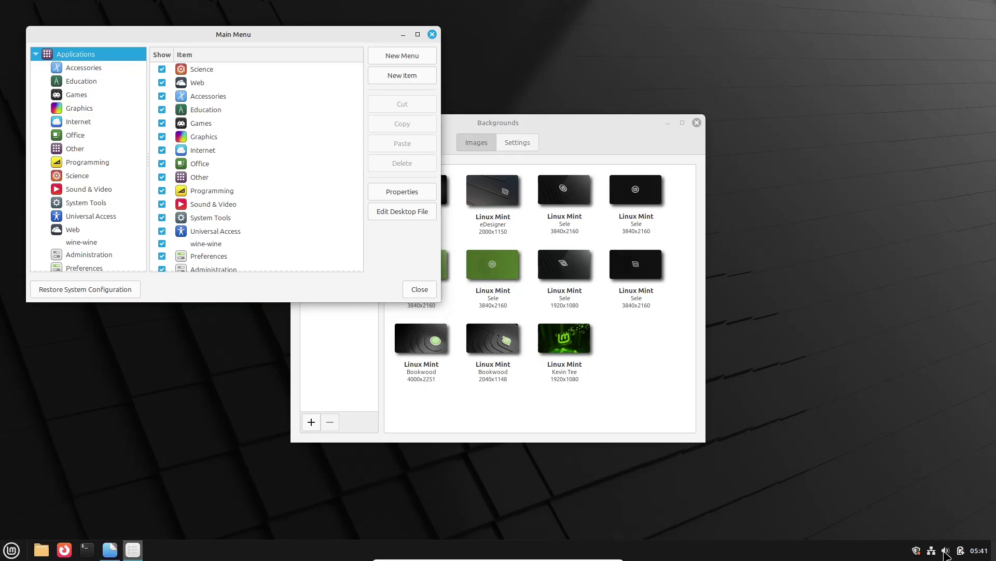
click(917, 549)
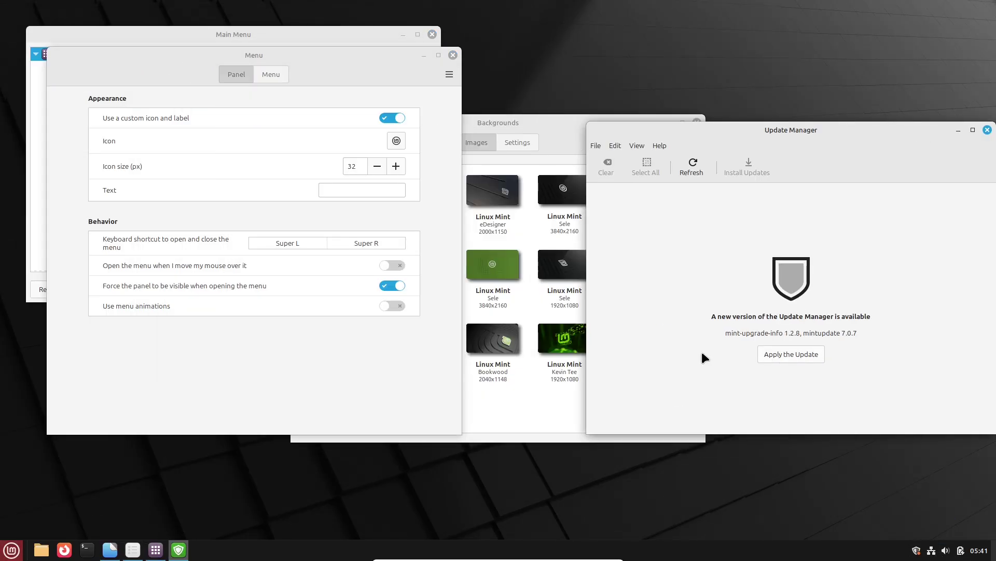
right_click(688, 553)
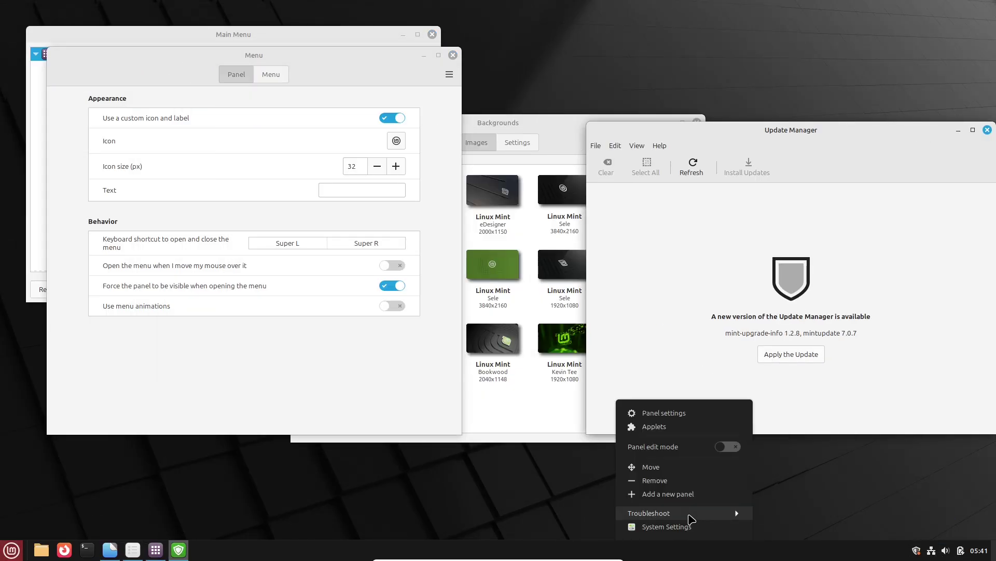
click(701, 429)
click(271, 75)
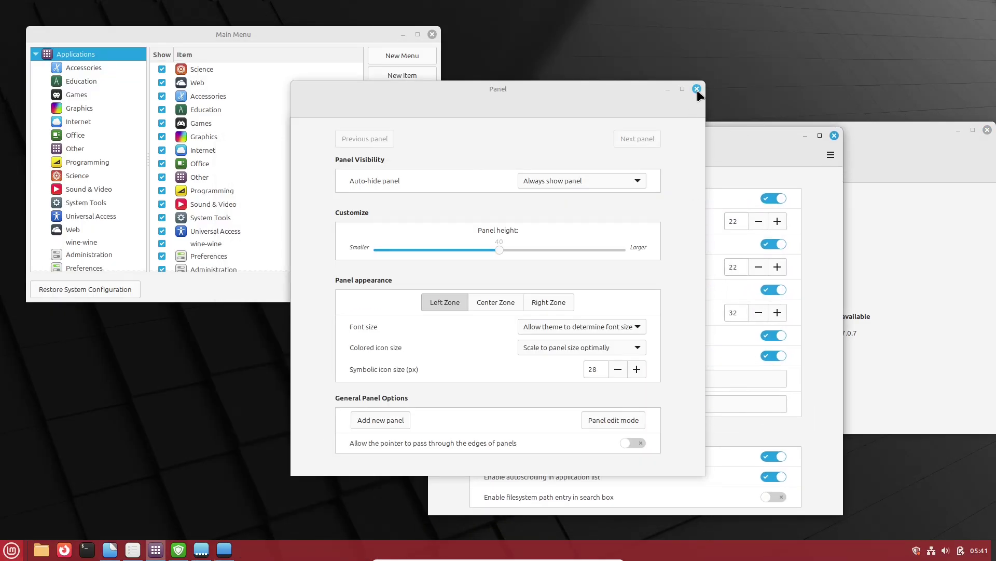
click(696, 89)
click(433, 34)
click(835, 136)
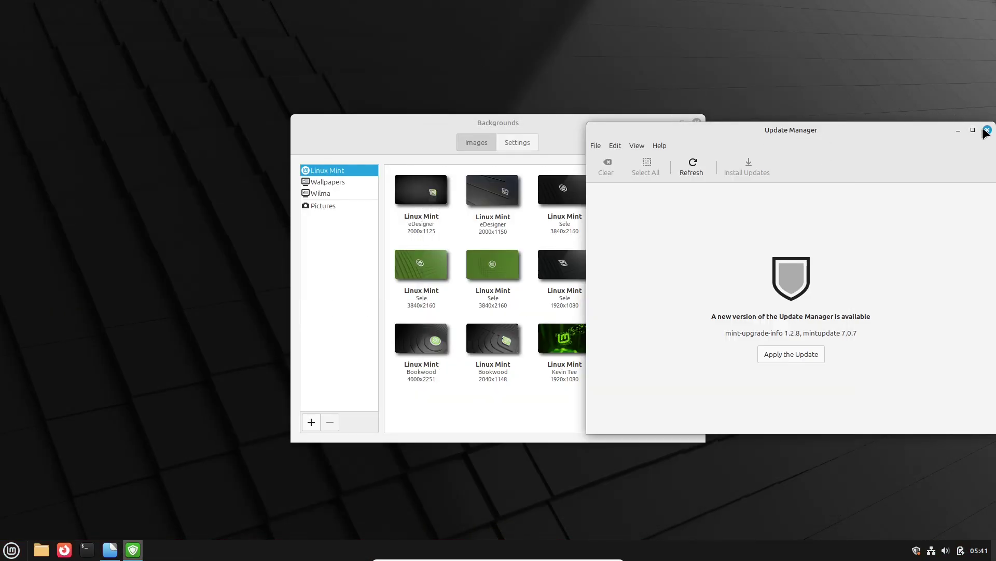
click(987, 130)
Apply the Curved image from the Wallpapers collection and close the background settings
click(342, 182)
click(347, 193)
click(344, 182)
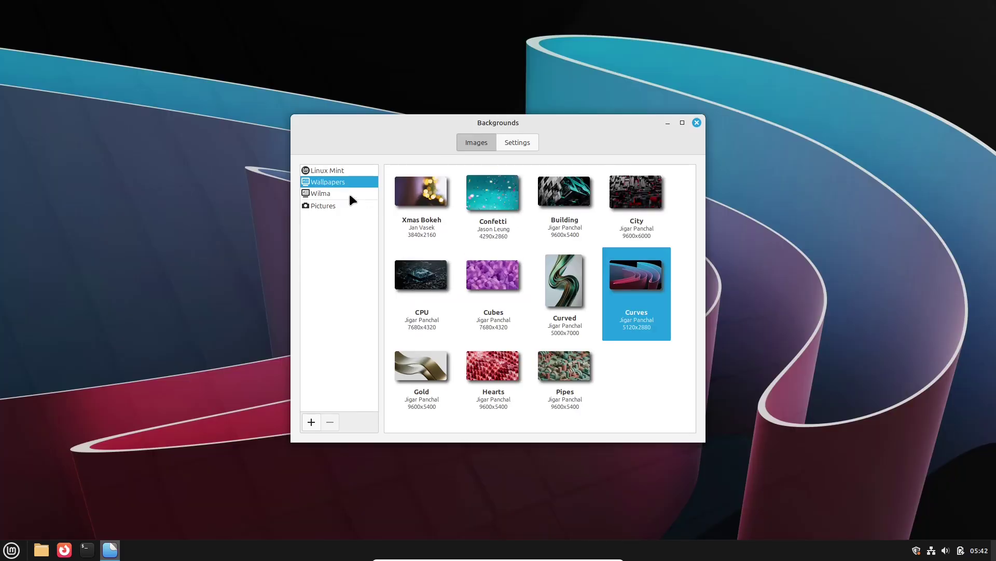
click(349, 195)
click(696, 123)
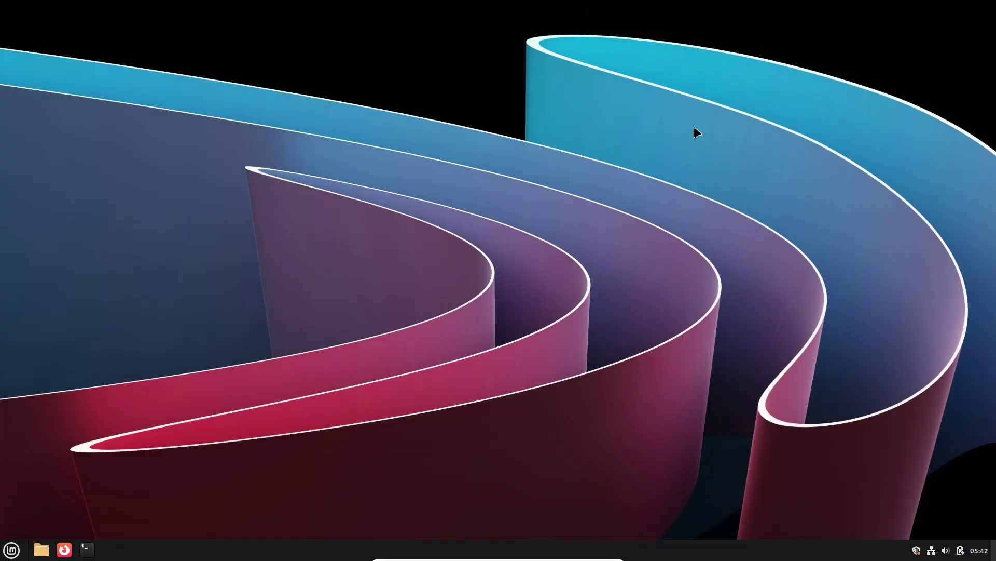
click(42, 549)
click(216, 102)
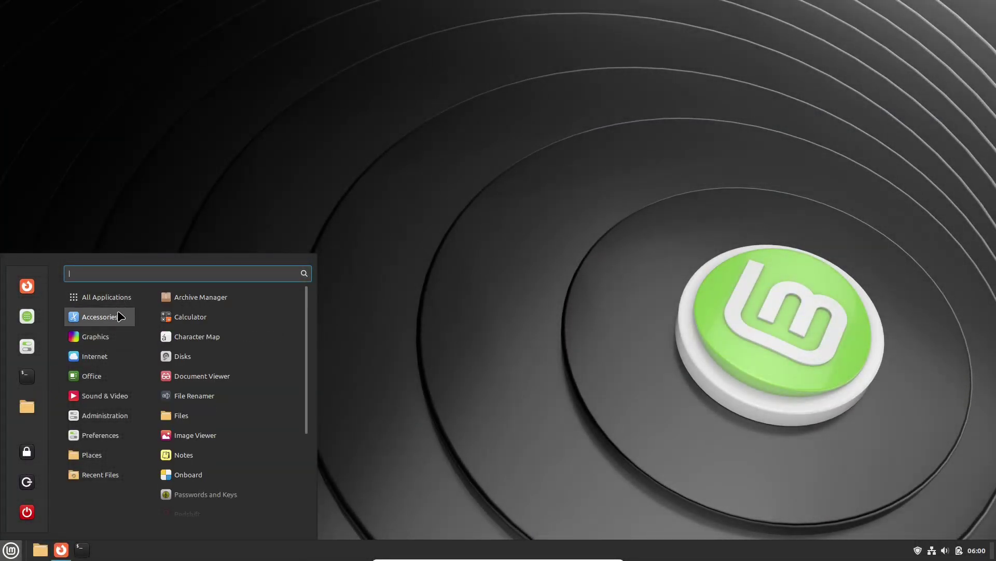
Launch System Settings from the Mint menu
mouse_move(105, 394)
mouse_move(106, 423)
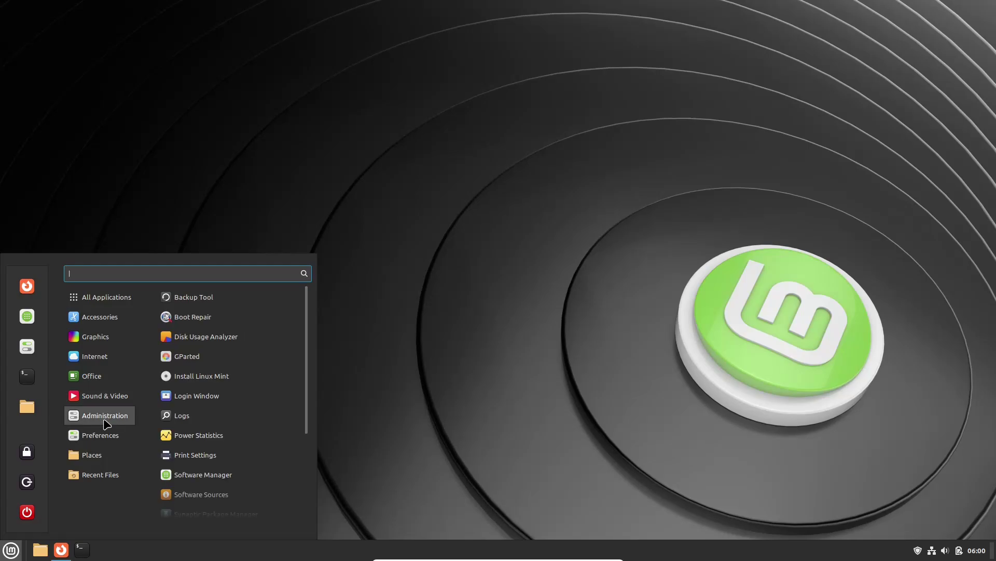
scroll(302, 427, down, 5)
mouse_move(136, 440)
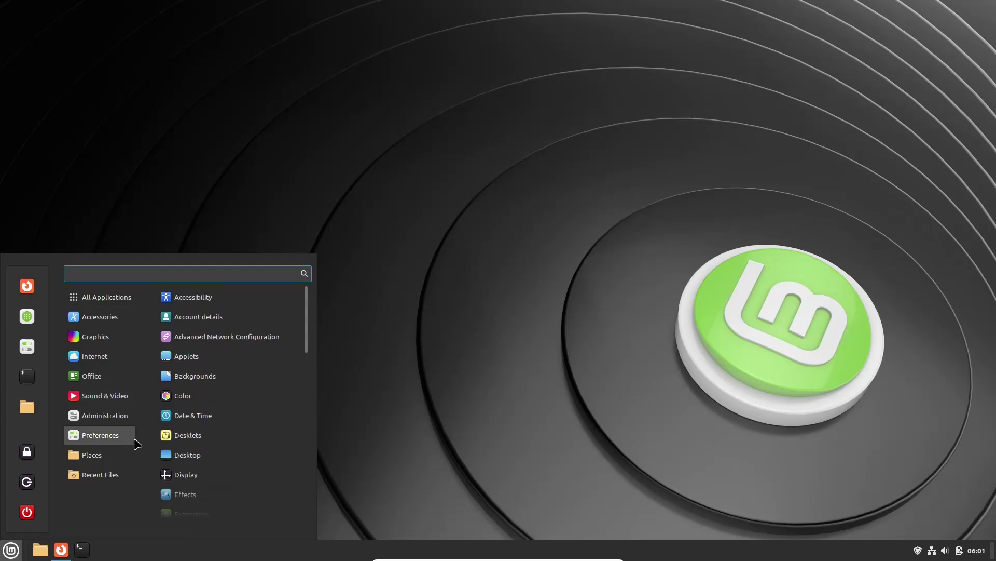
scroll(301, 397, down, 10)
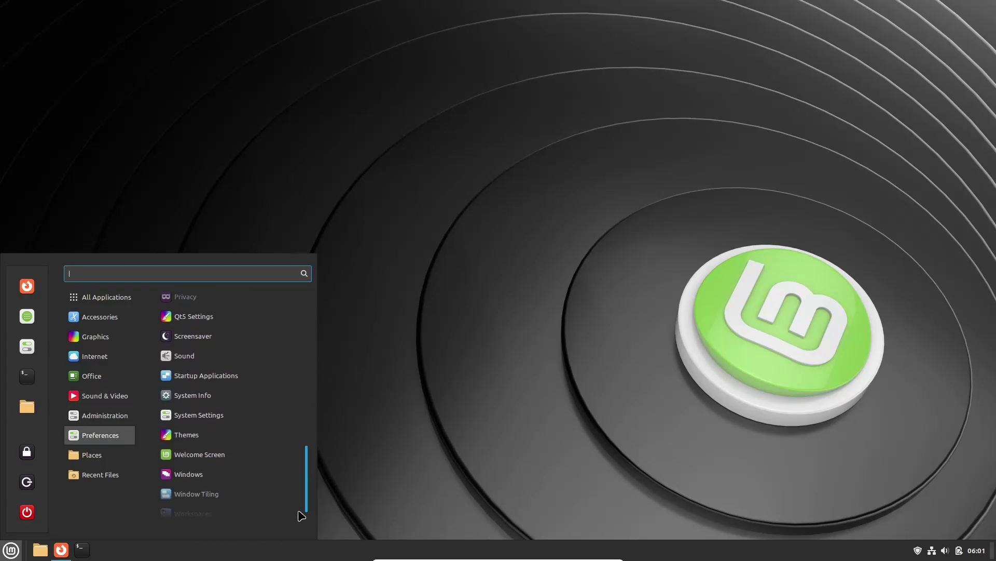
scroll(300, 435, up, 10)
click(27, 346)
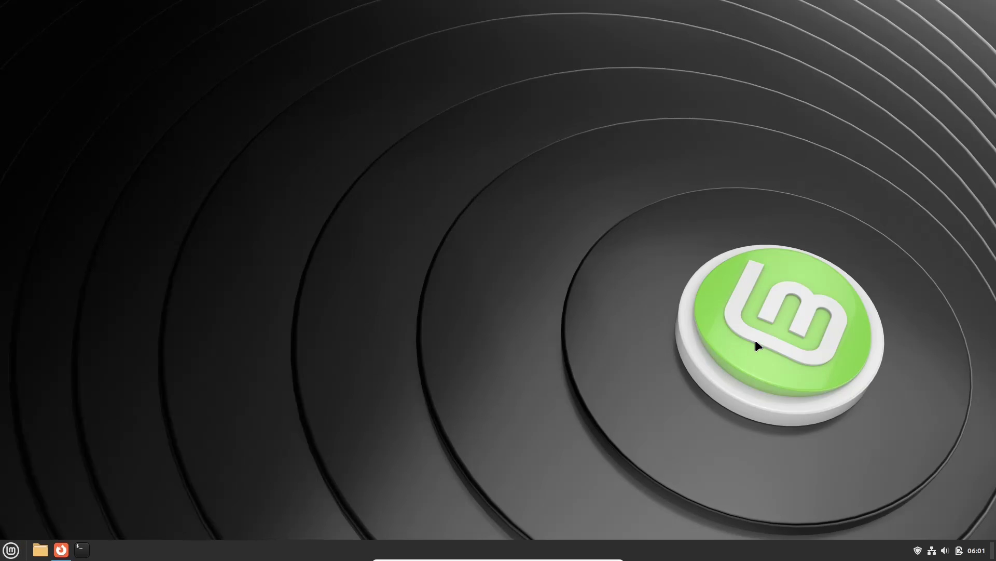
View the System Info summary under Hardware, then return to the settings overview
click(973, 551)
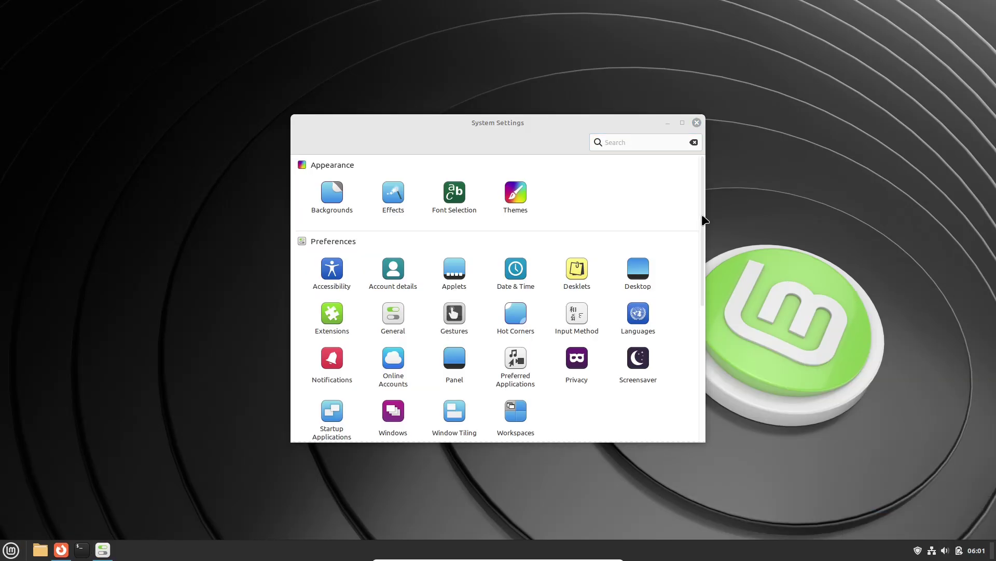
scroll(699, 245, down, 5)
click(638, 305)
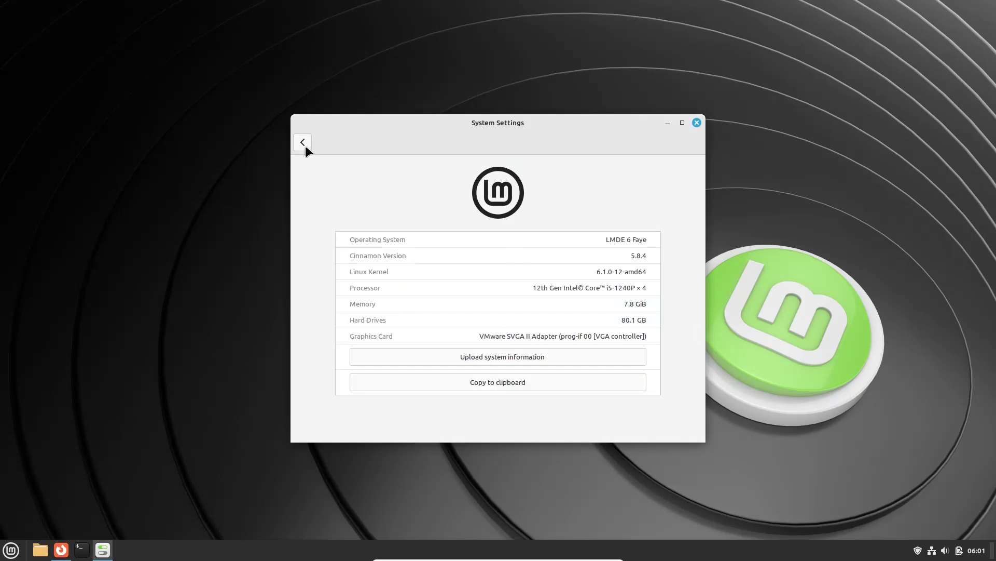
click(304, 144)
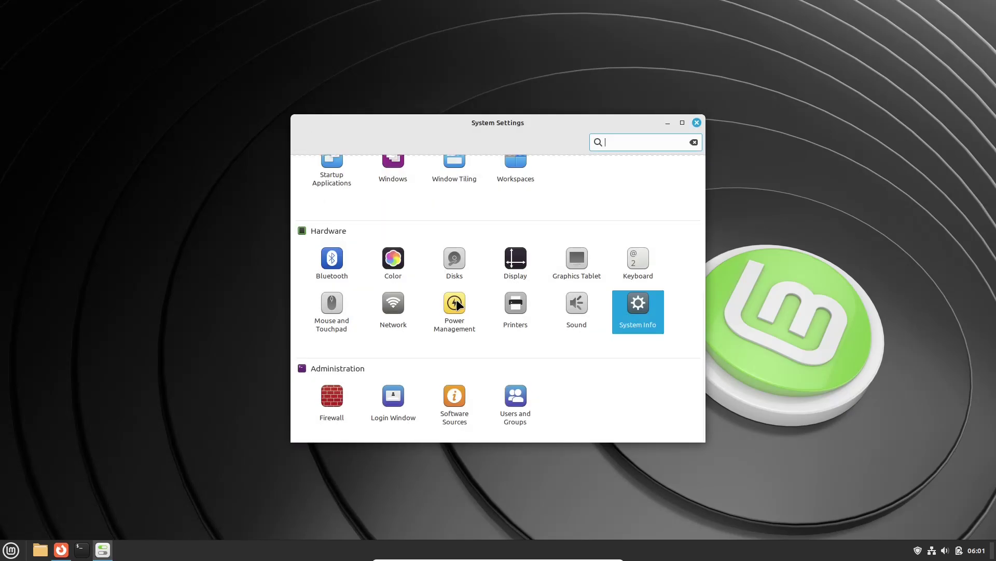
right_click(126, 225)
click(176, 287)
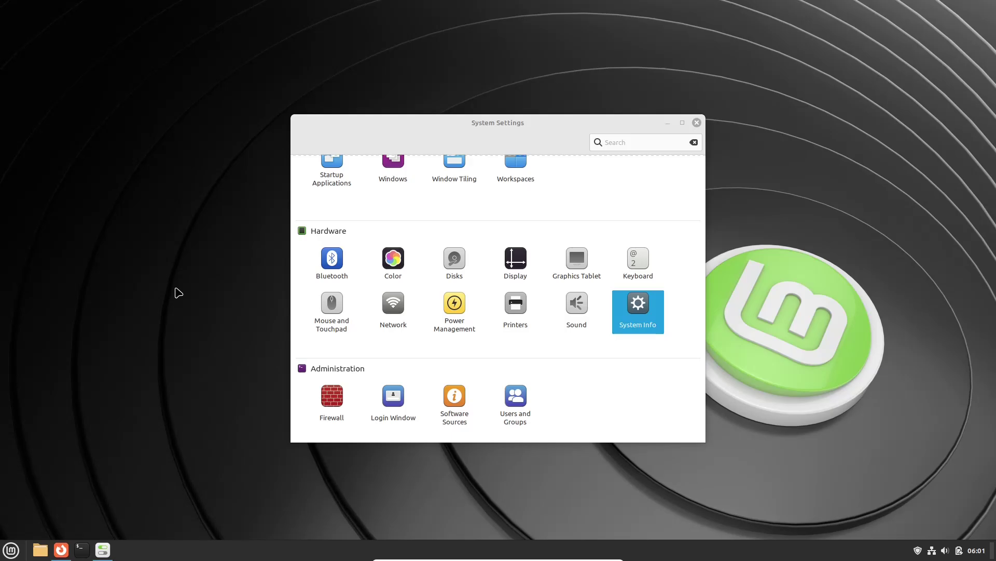
Browse Victoria, apply the Vera collection's Road image as wallpaper, then view Vanessa
click(334, 202)
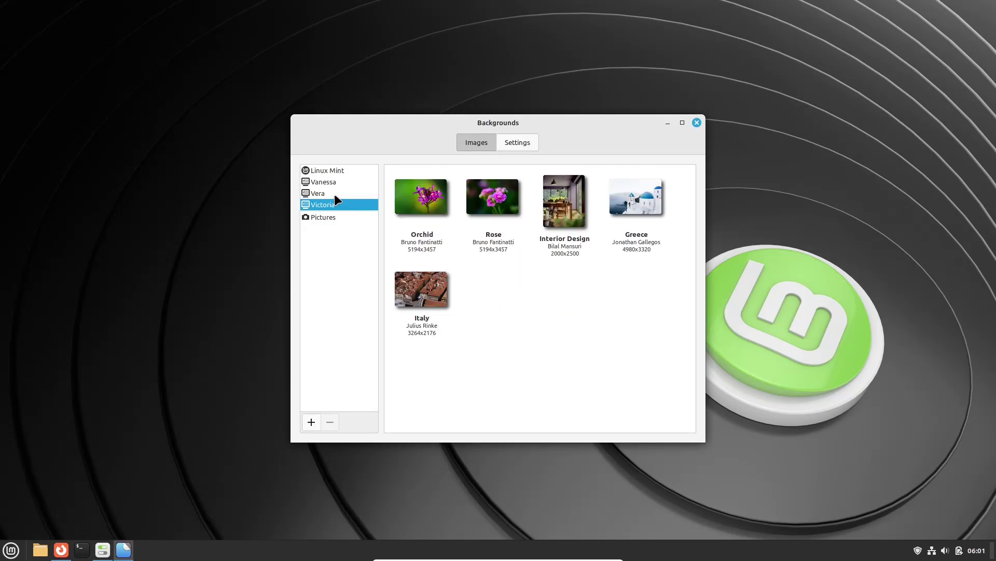
click(334, 194)
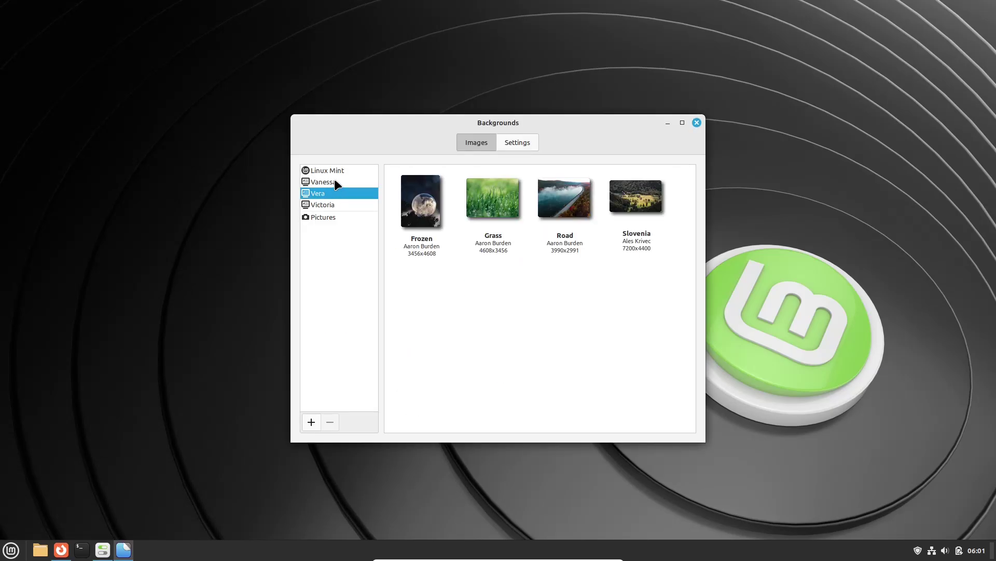
click(578, 221)
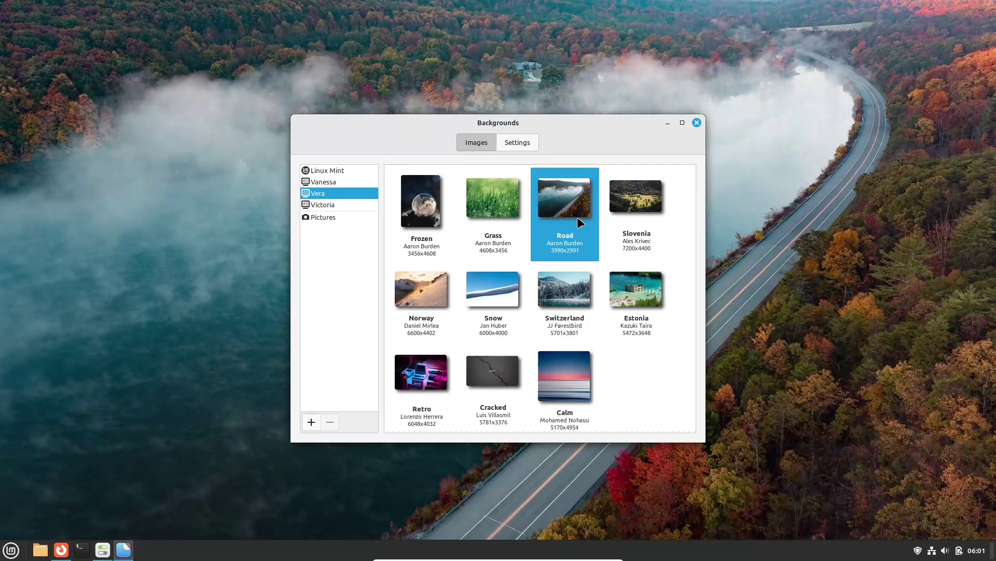
click(316, 181)
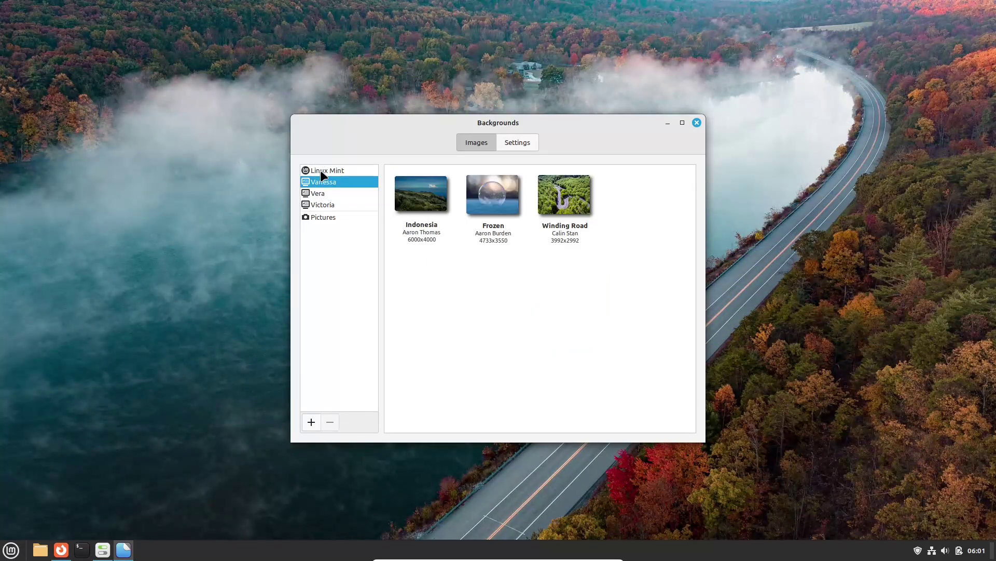